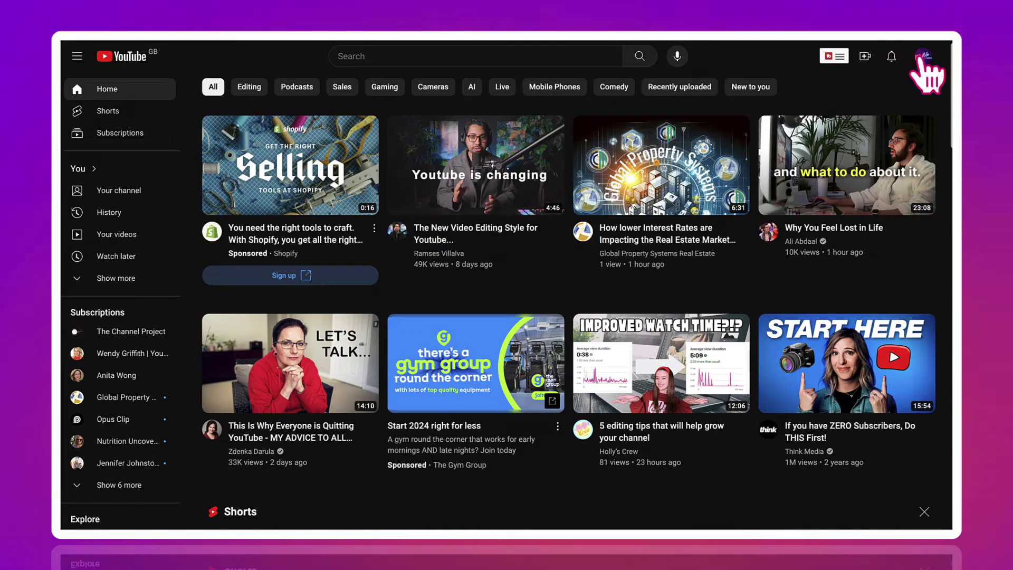
# View the Midlife Tubers channel, check Spotify for Podcasters in a new tab, then reopen the account menu
pyautogui.click(925, 57)
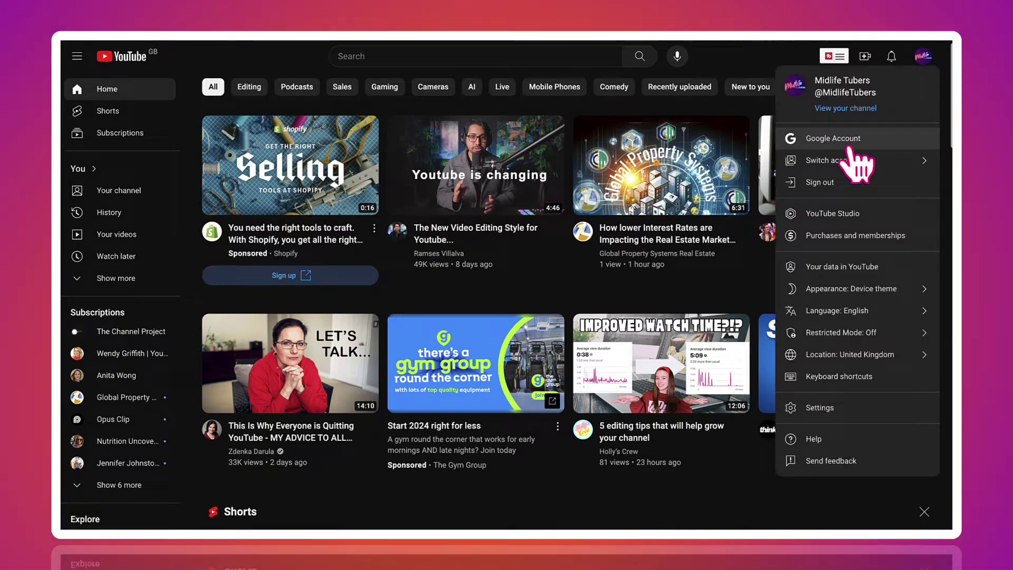
pyautogui.click(846, 108)
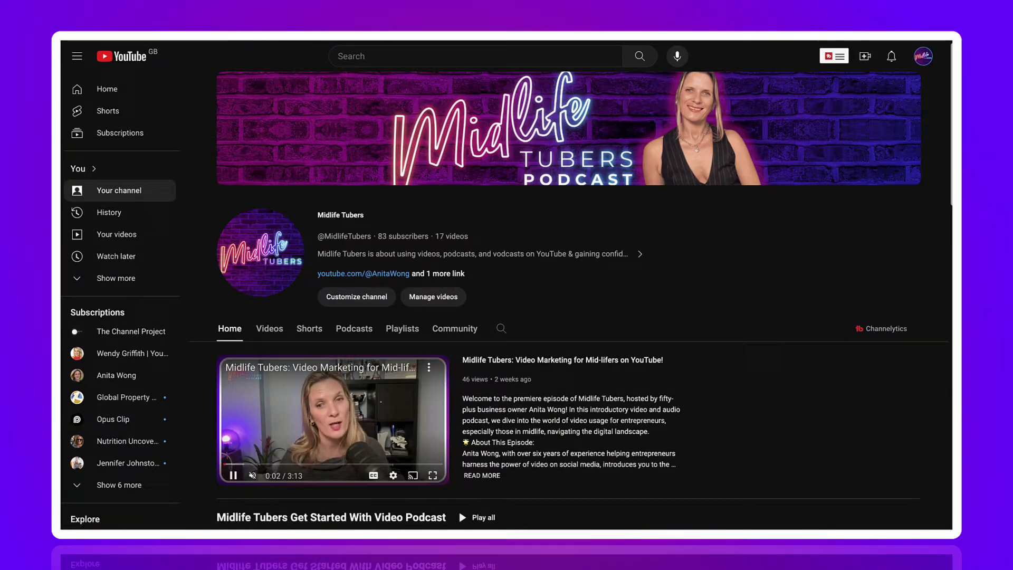
pyautogui.hotkey('ctrl', 't')
pyautogui.write('pod')
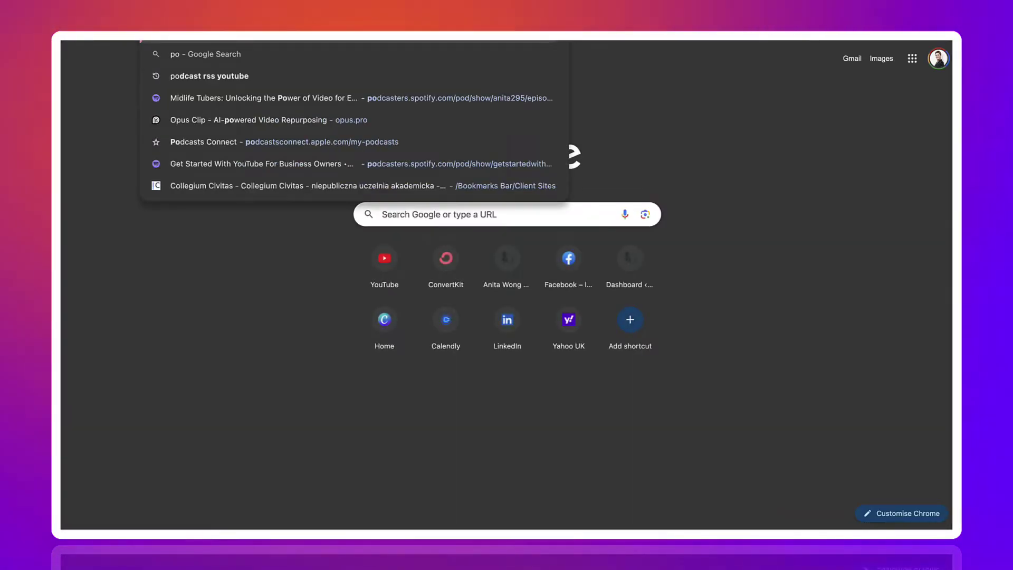
pyautogui.press('Return')
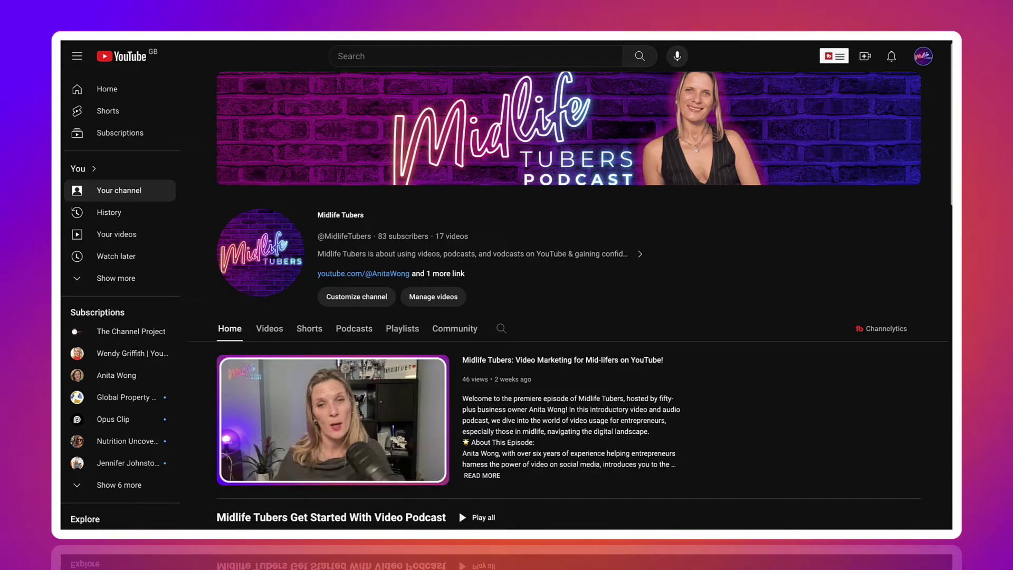
pyautogui.click(923, 57)
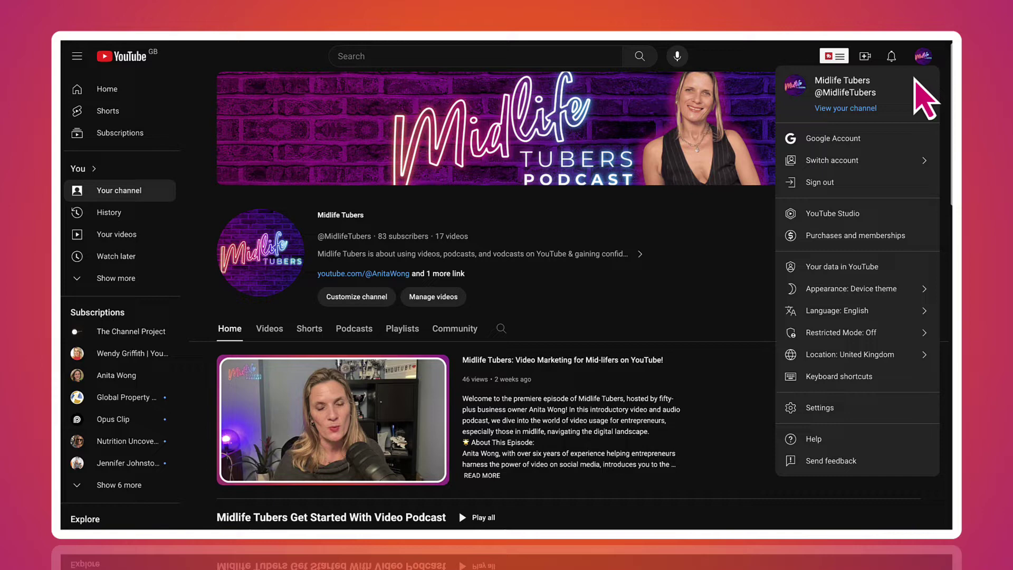
# In YouTube Studio, start a new podcast by submitting an RSS feed and get past the overview
pyautogui.click(833, 214)
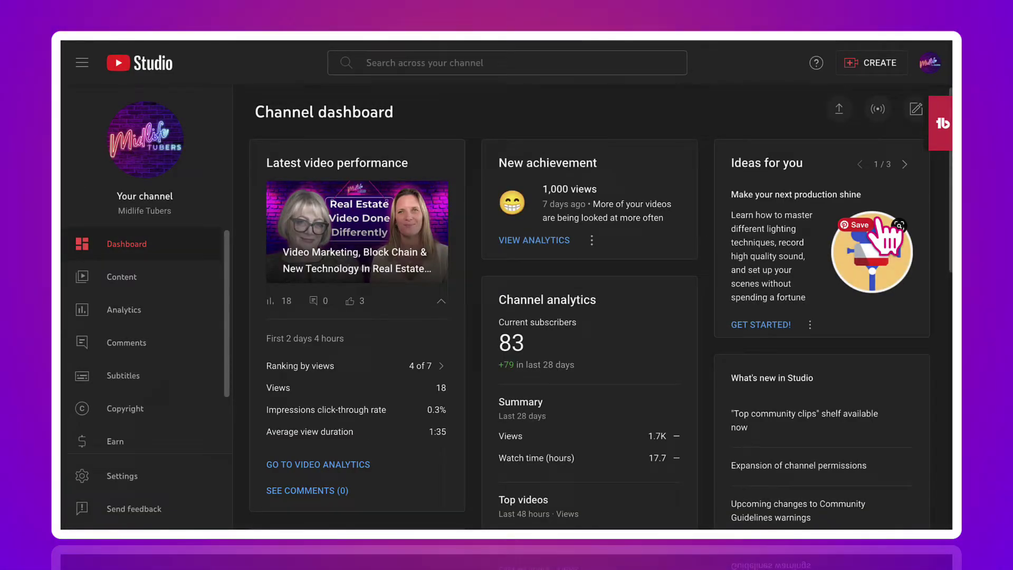
pyautogui.click(875, 65)
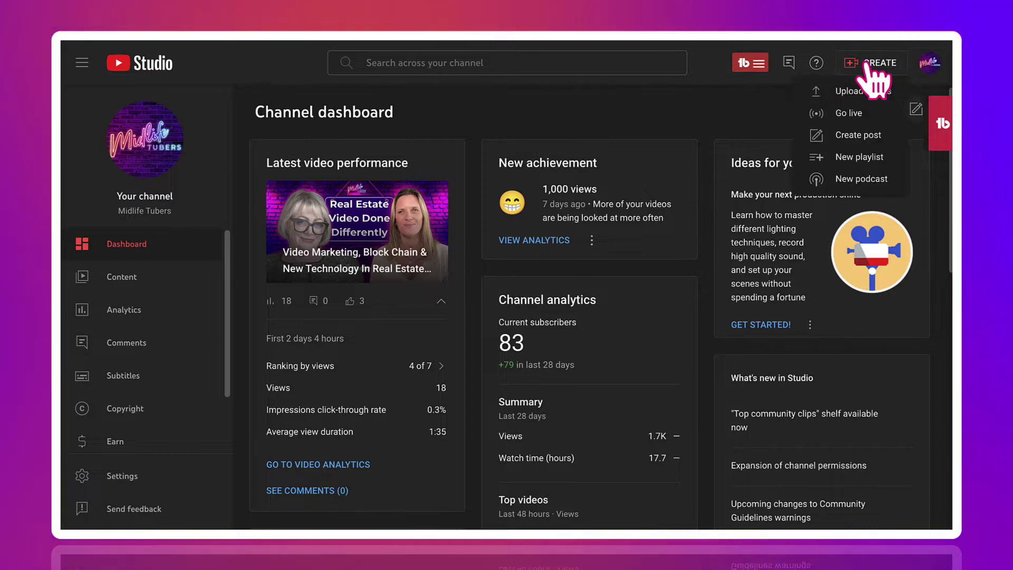
pyautogui.click(861, 179)
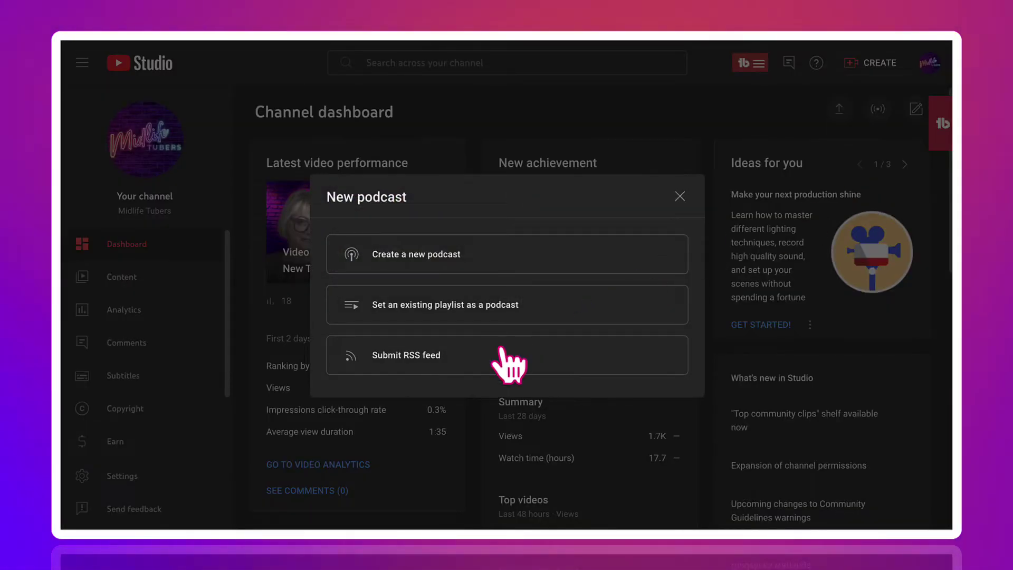
pyautogui.click(443, 354)
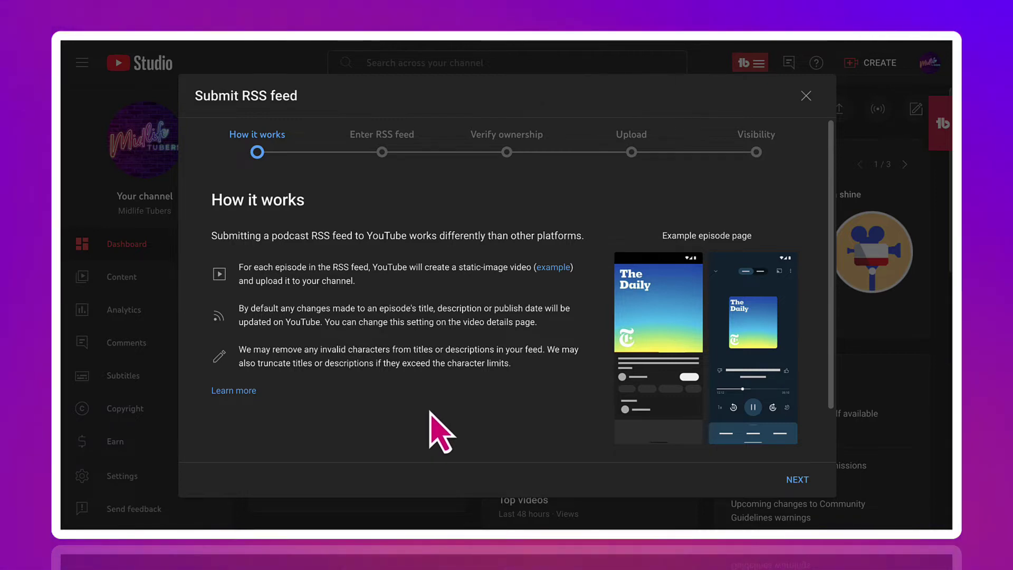
pyautogui.click(798, 481)
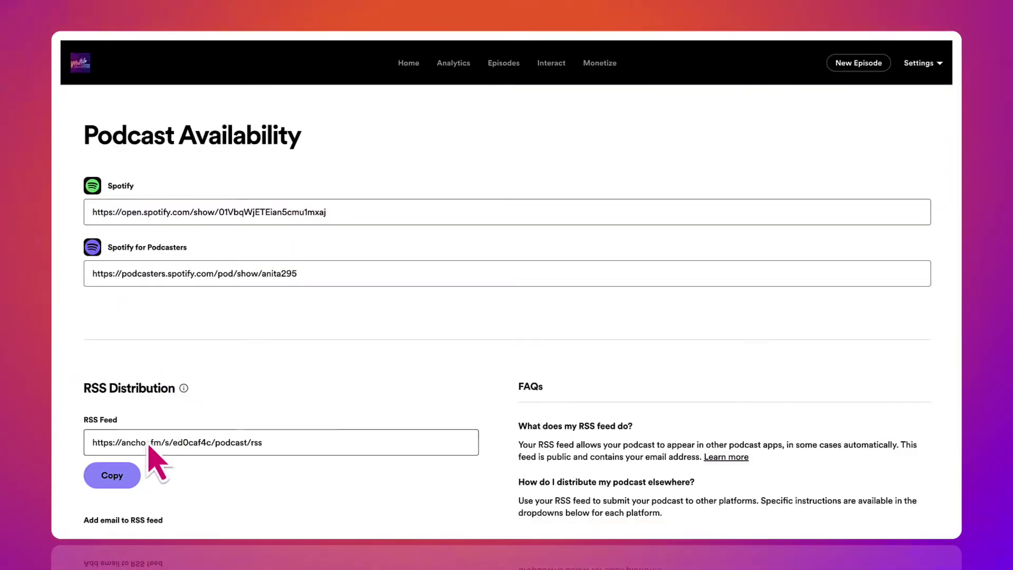
# Copy the podcast's RSS feed URL from the Spotify for Podcasters Podcast Availability page
pyautogui.click(112, 474)
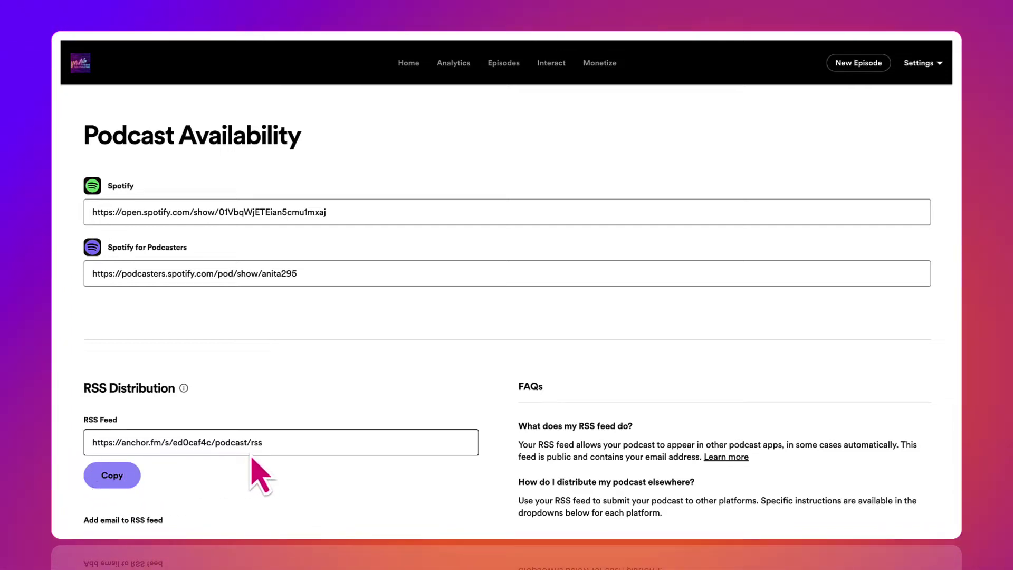
pyautogui.click(111, 475)
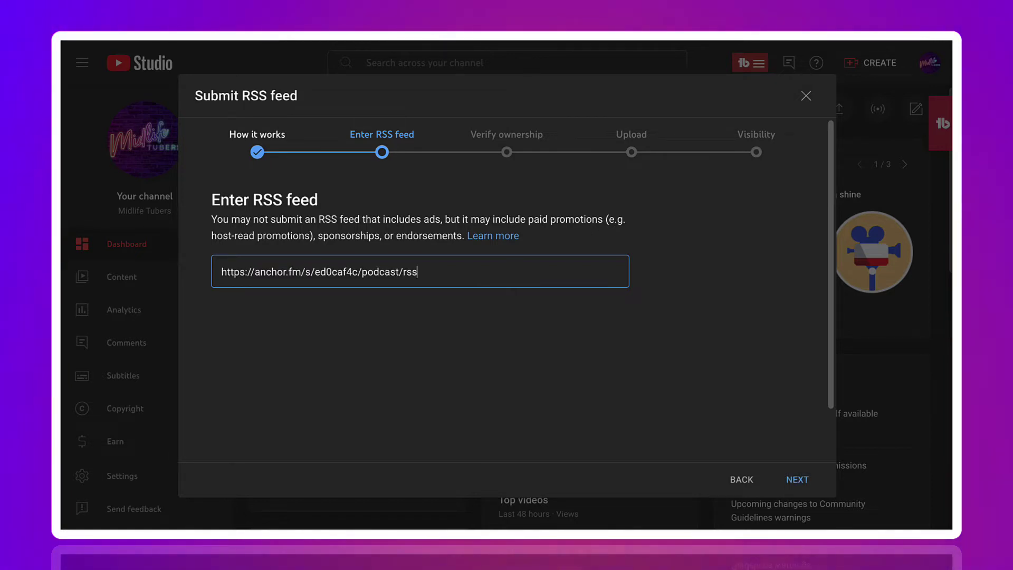
# Submit the pasted anchor.fm RSS feed URL in the wizard
pyautogui.click(797, 480)
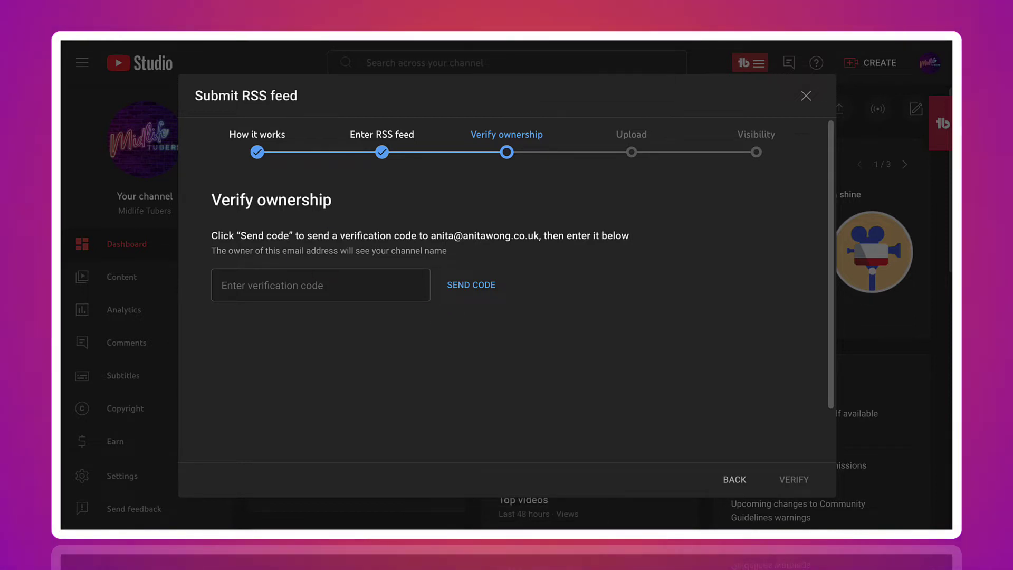
# Verify ownership of the RSS feed with the emailed six-character code
pyautogui.click(471, 286)
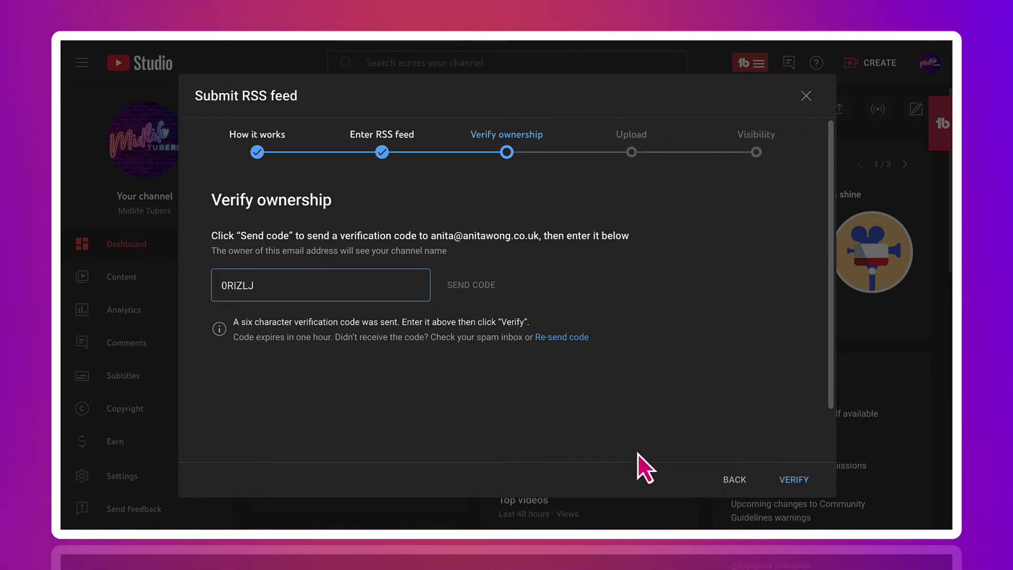
pyautogui.click(794, 482)
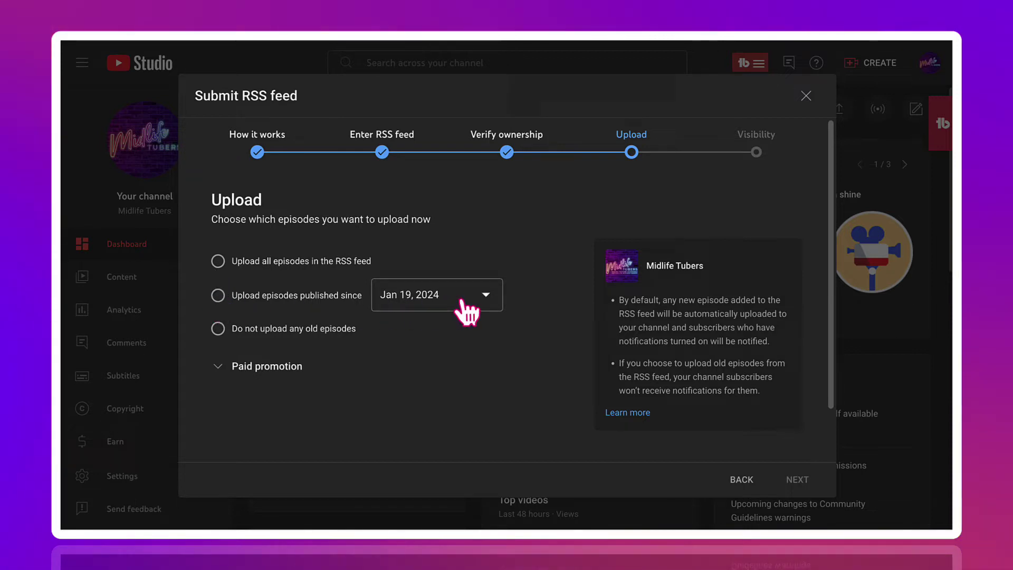
# Choose to upload all four feed episodes, leaving the start date unchanged, and continue
pyautogui.click(487, 301)
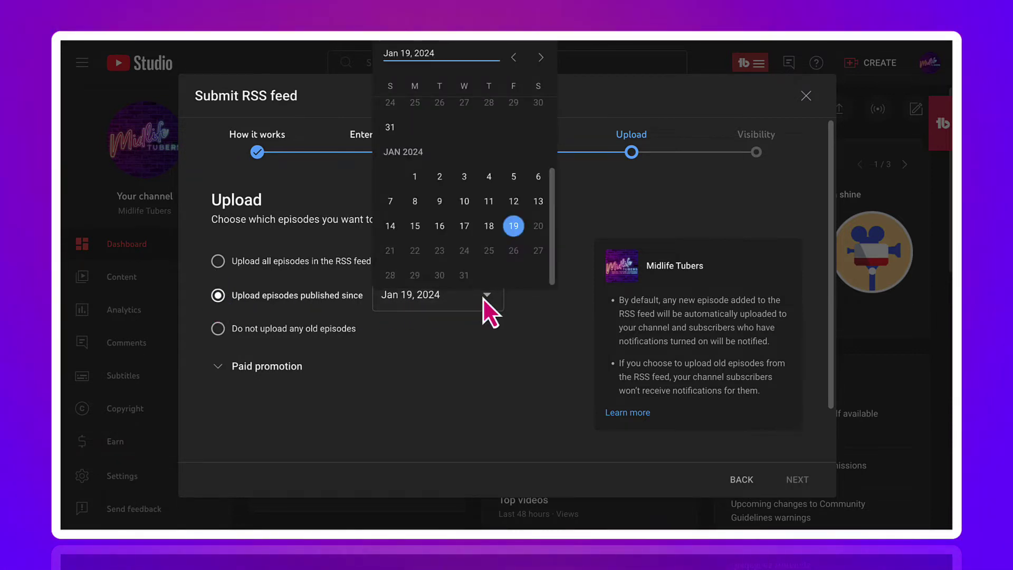
pyautogui.click(483, 298)
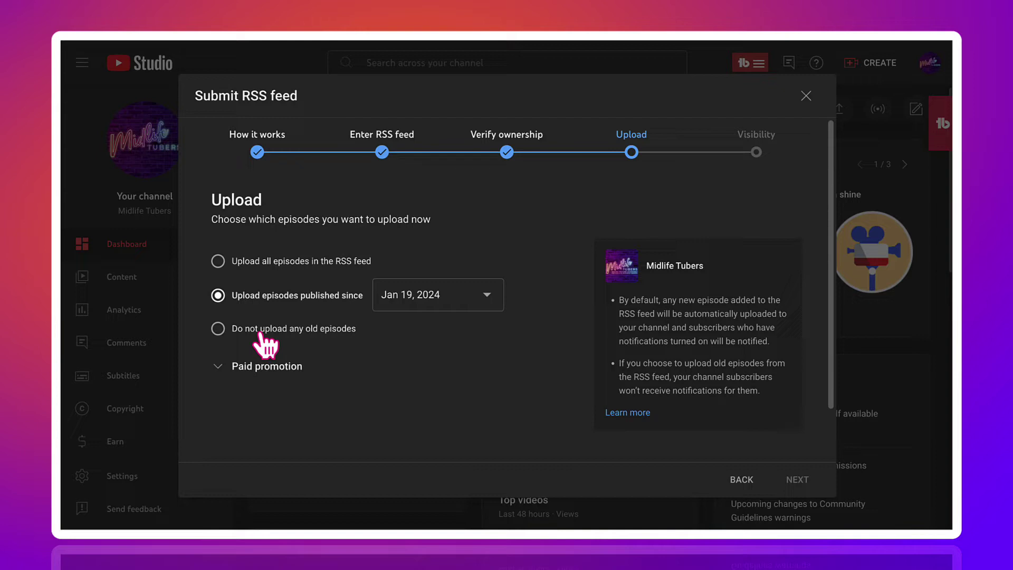
pyautogui.click(217, 260)
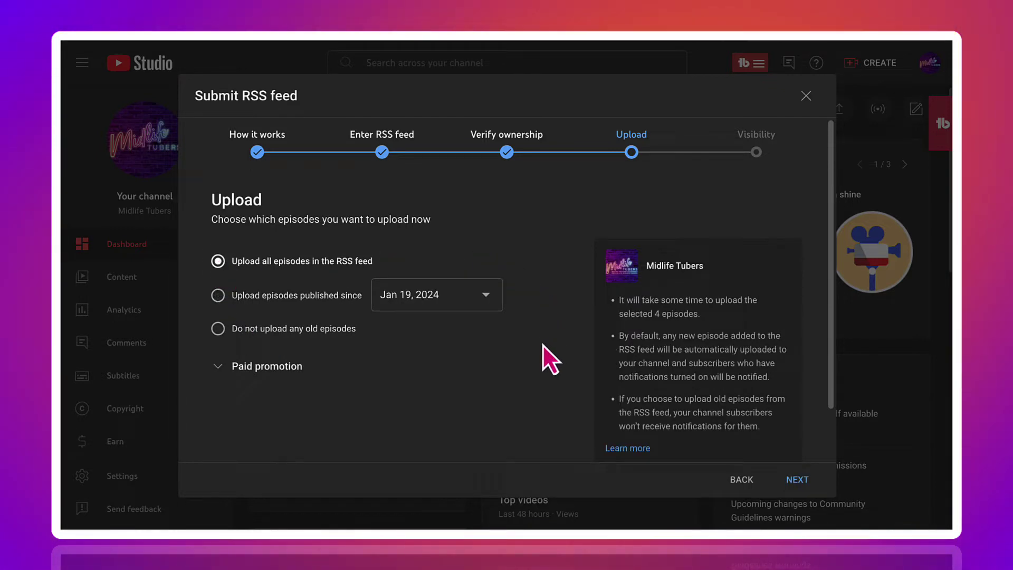
pyautogui.scroll(-2, 581, 393)
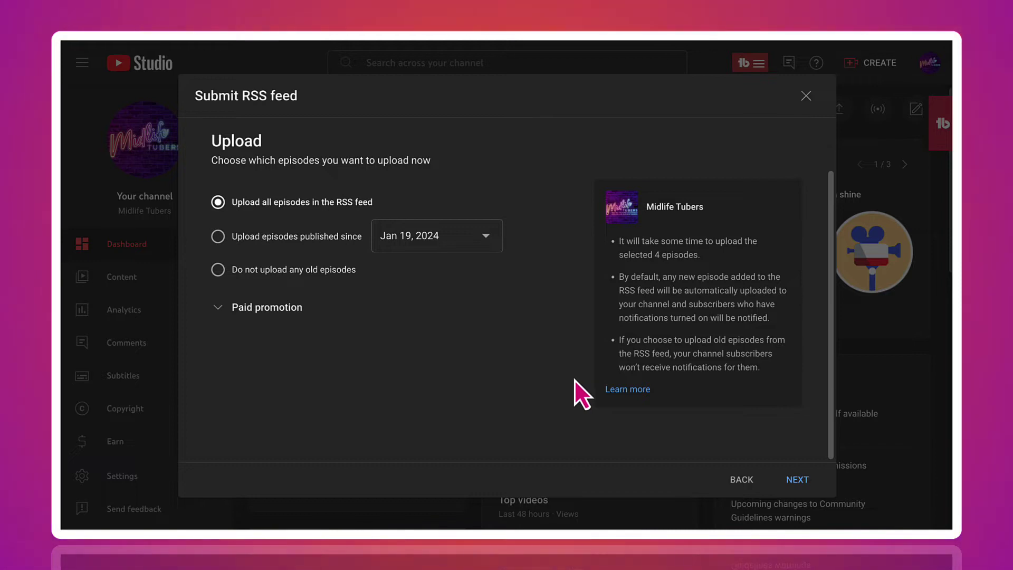
pyautogui.click(797, 479)
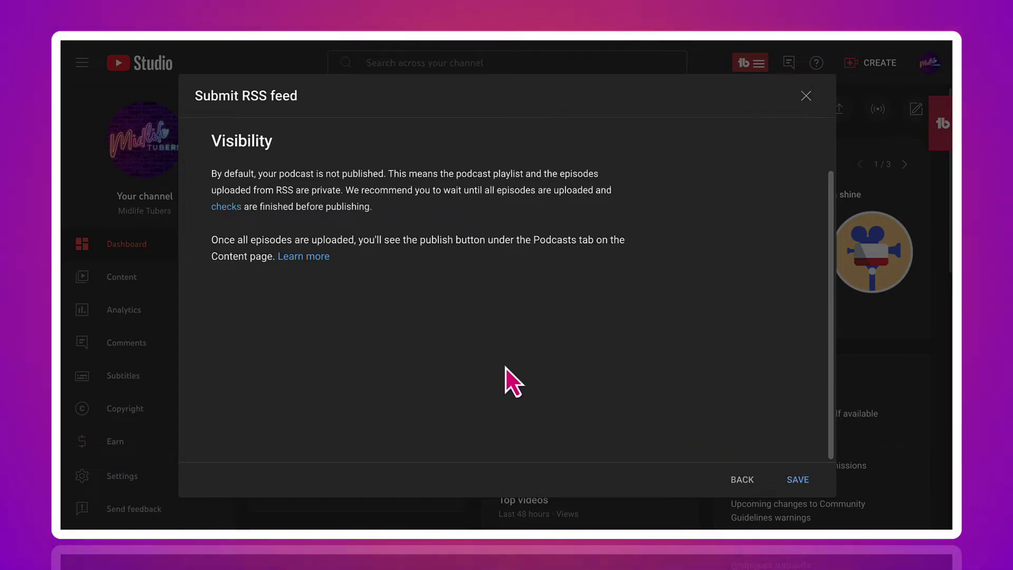
pyautogui.scroll(3, 513, 381)
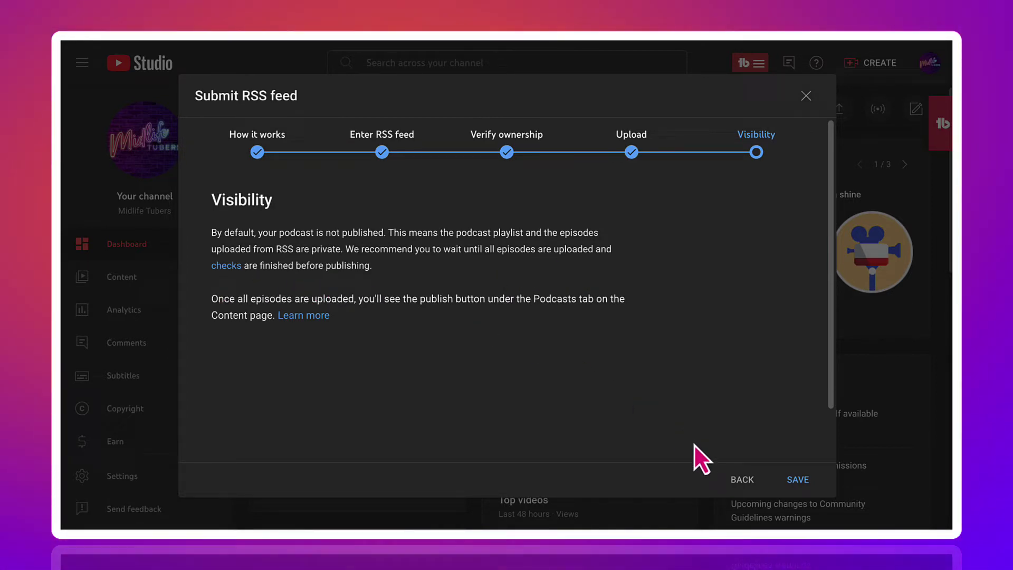
# Save the Visibility step to create the podcast from the RSS feed
pyautogui.click(798, 479)
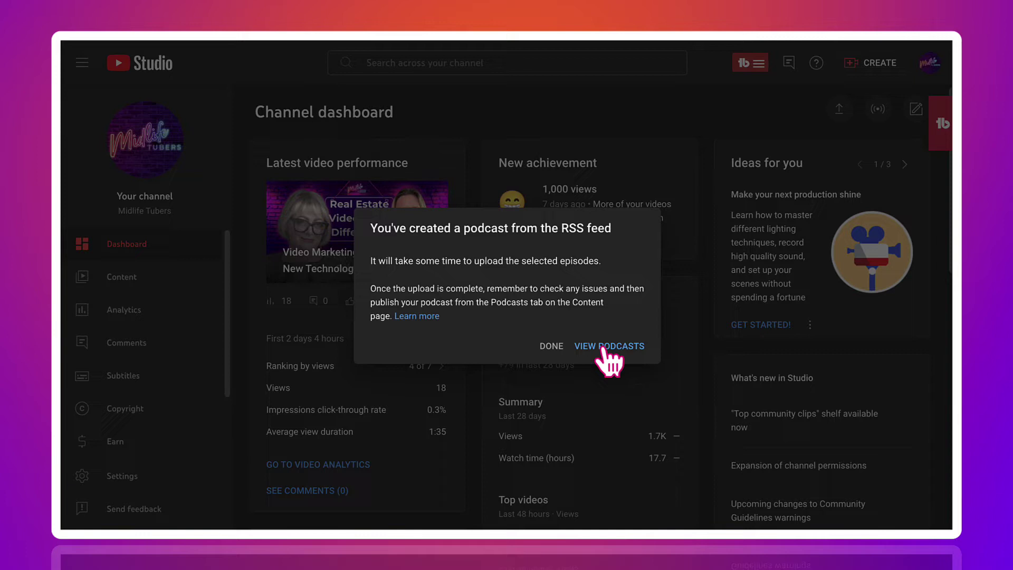
# Open the Midlife Tubers podcast's details from the channel's Podcasts list
pyautogui.click(609, 346)
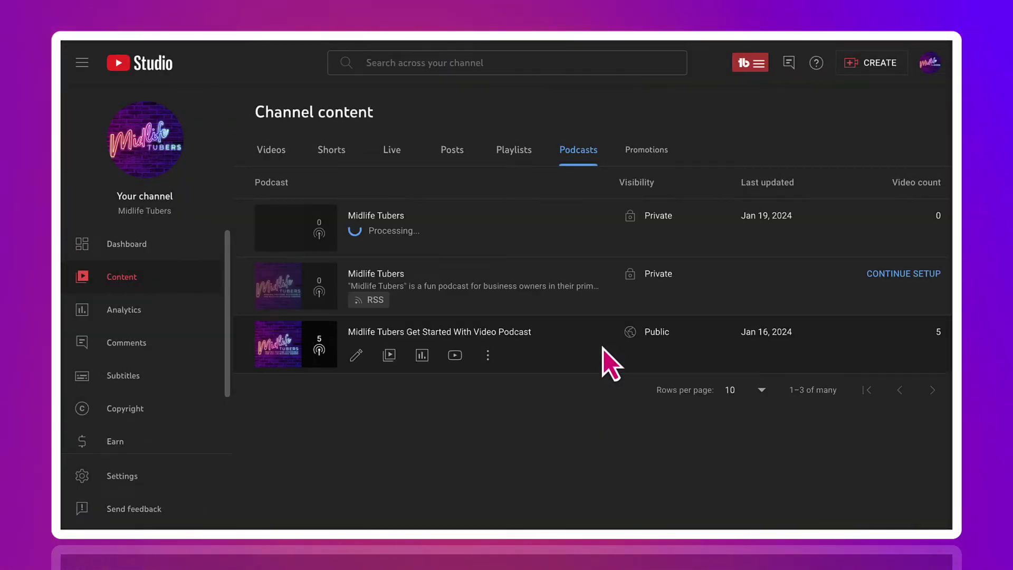
pyautogui.moveTo(435, 228)
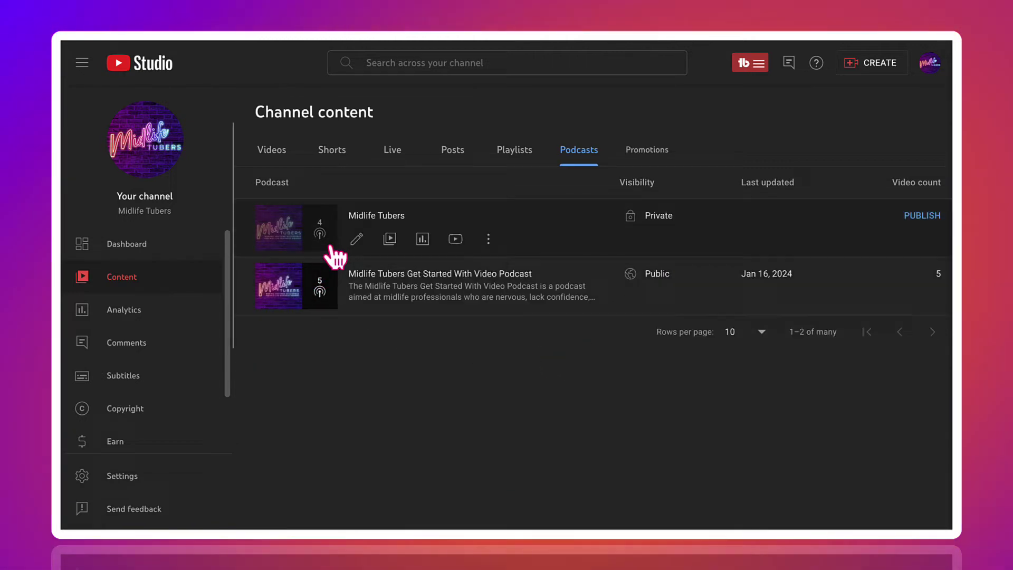
pyautogui.click(376, 216)
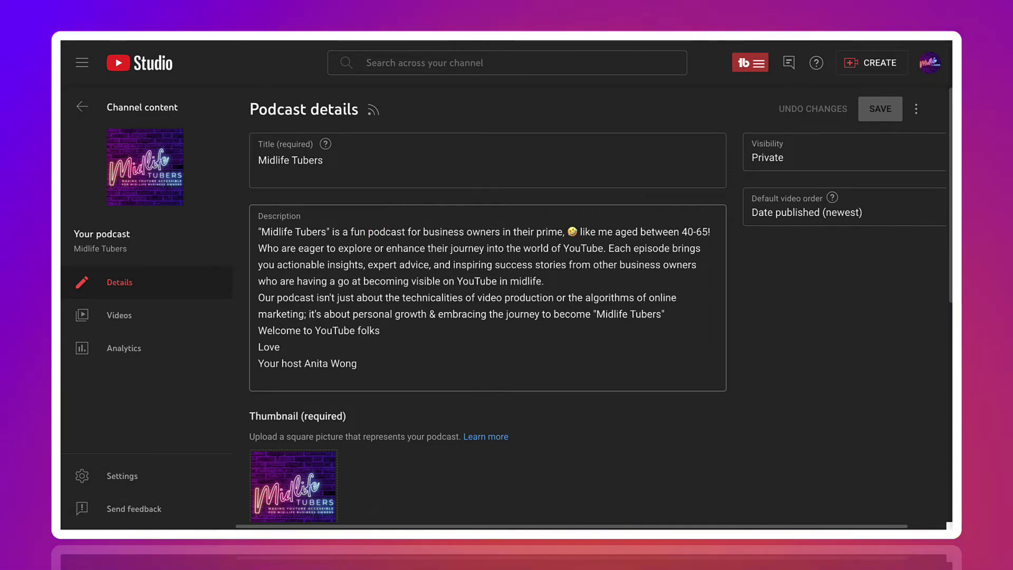
pyautogui.scroll(-2, 543, 215)
pyautogui.scroll(-2, 371, 303)
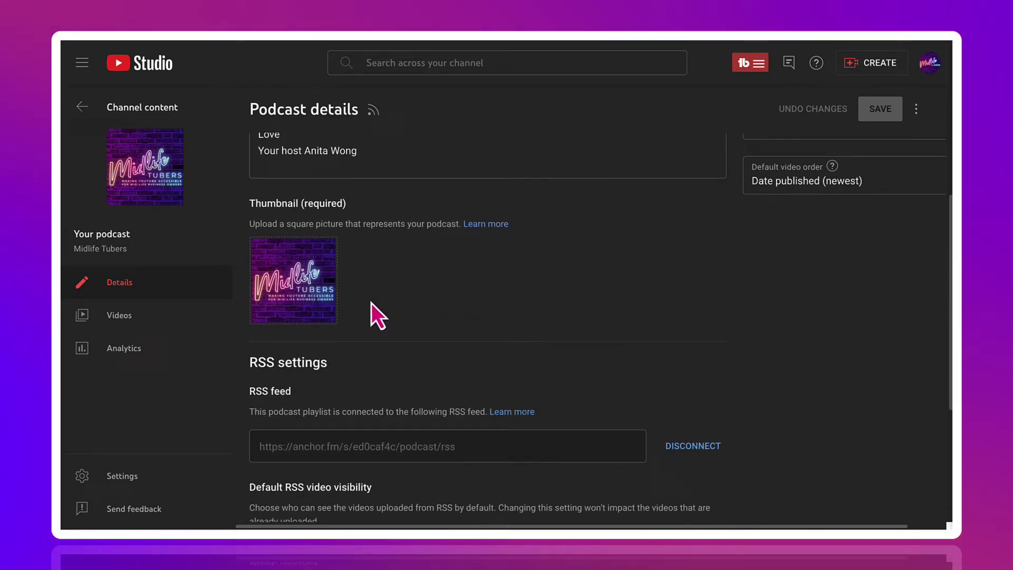
pyautogui.scroll(-3, 371, 303)
pyautogui.scroll(-2, 372, 303)
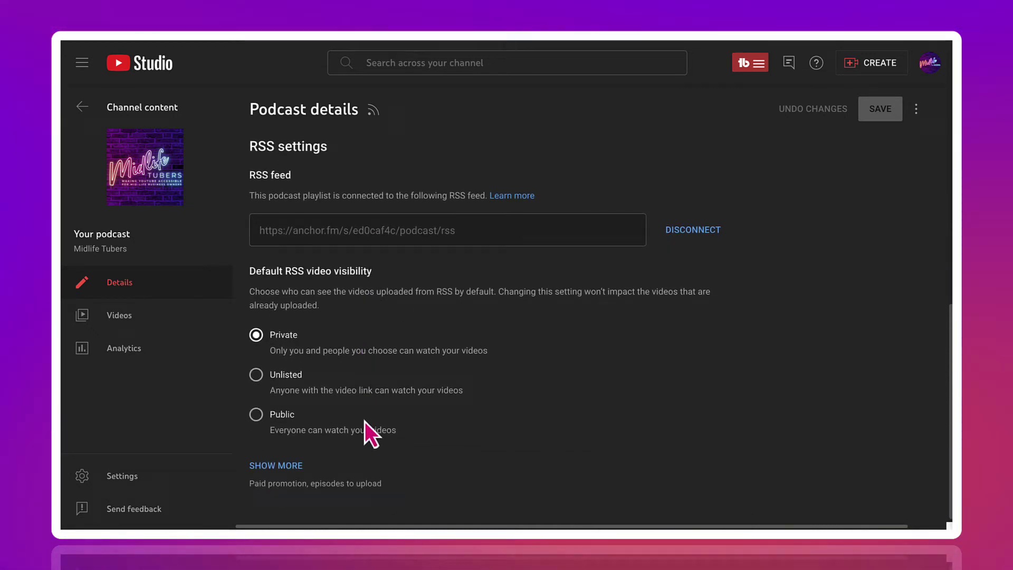
pyautogui.click(276, 465)
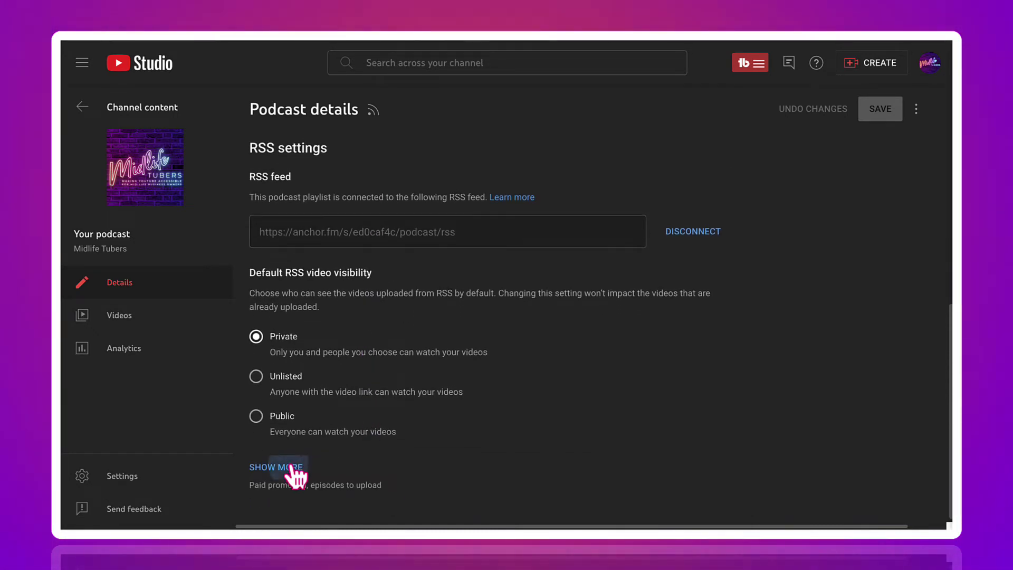
pyautogui.scroll(-2, 296, 475)
pyautogui.scroll(-2, 296, 475)
pyautogui.scroll(-2, 295, 475)
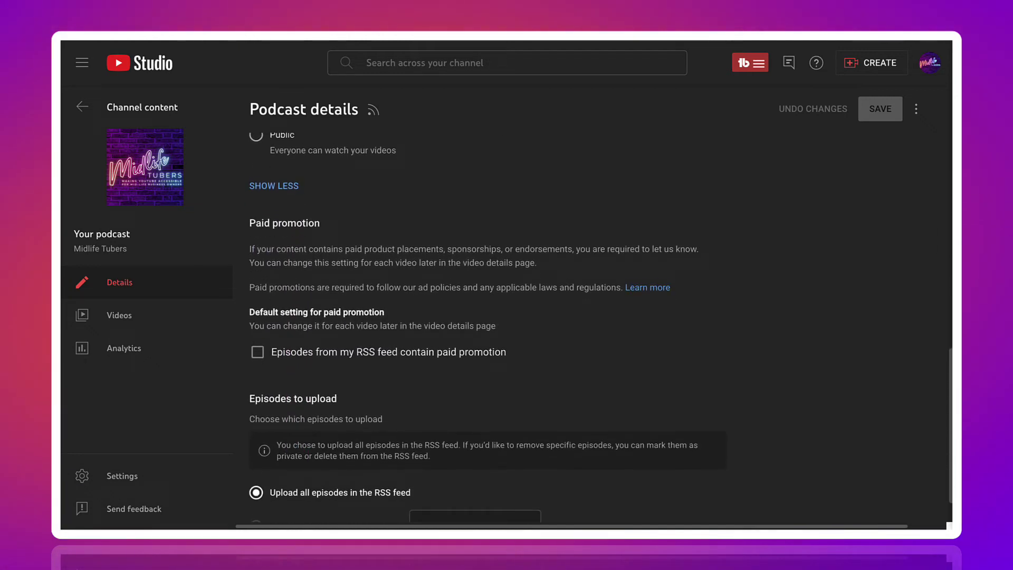
pyautogui.scroll(-2, 295, 475)
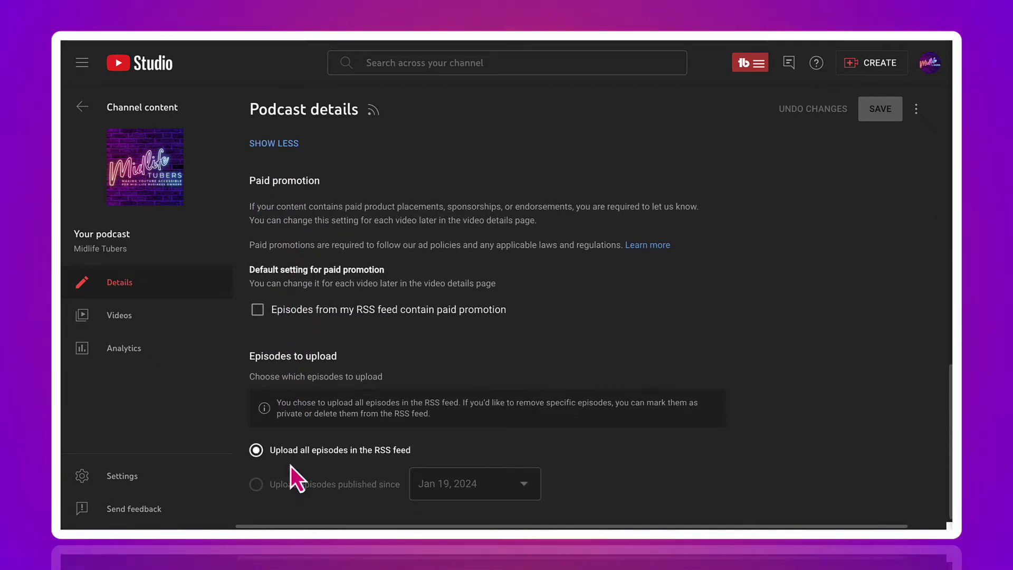
pyautogui.scroll(3, 295, 475)
pyautogui.scroll(3, 295, 475)
pyautogui.scroll(3, 295, 475)
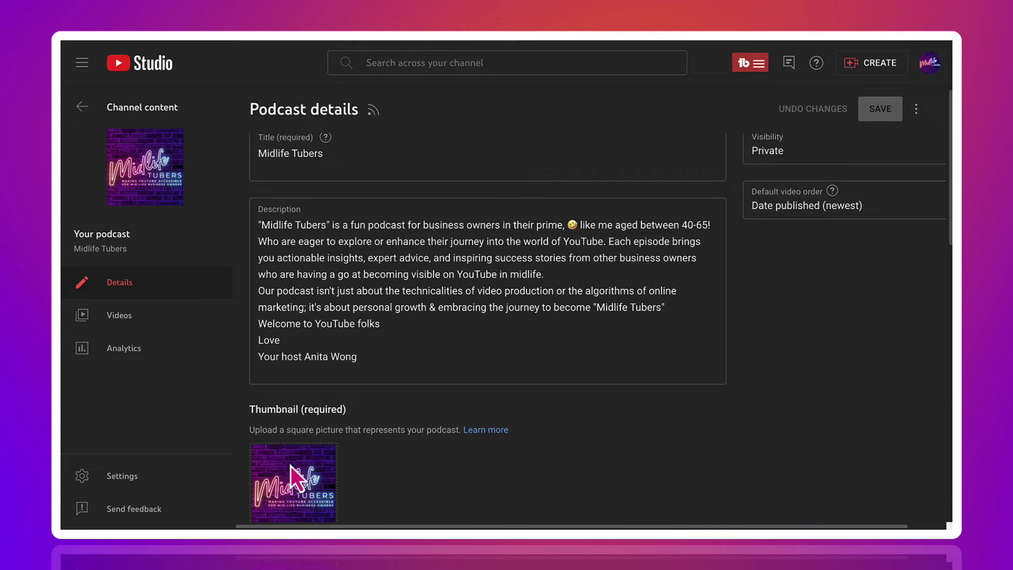
# Open the Midlife Tubers podcast's Videos list showing its four Private episodes
pyautogui.click(119, 315)
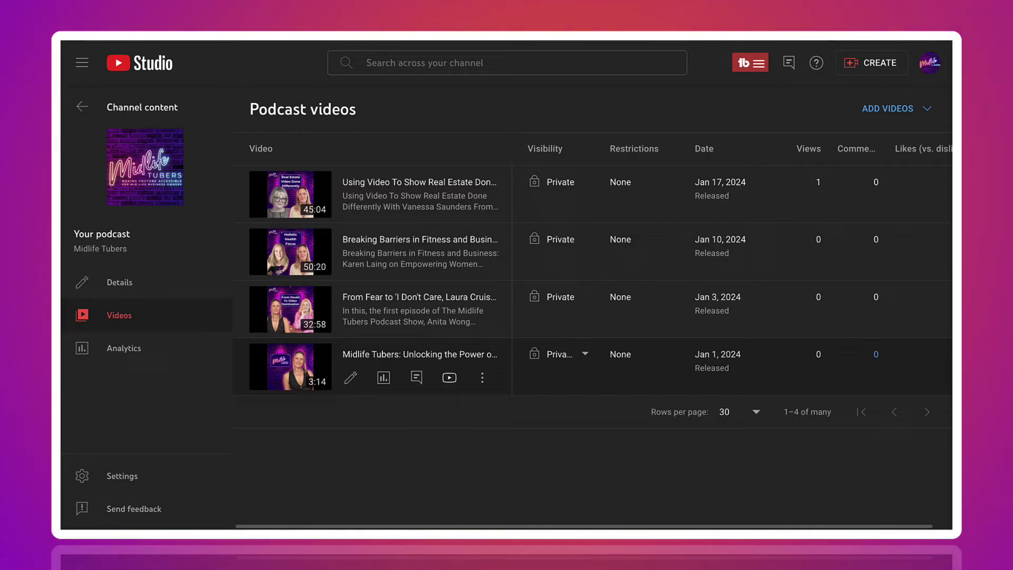
# Make the Midlife Tubers podcast Public on its Details page and save
pyautogui.click(119, 283)
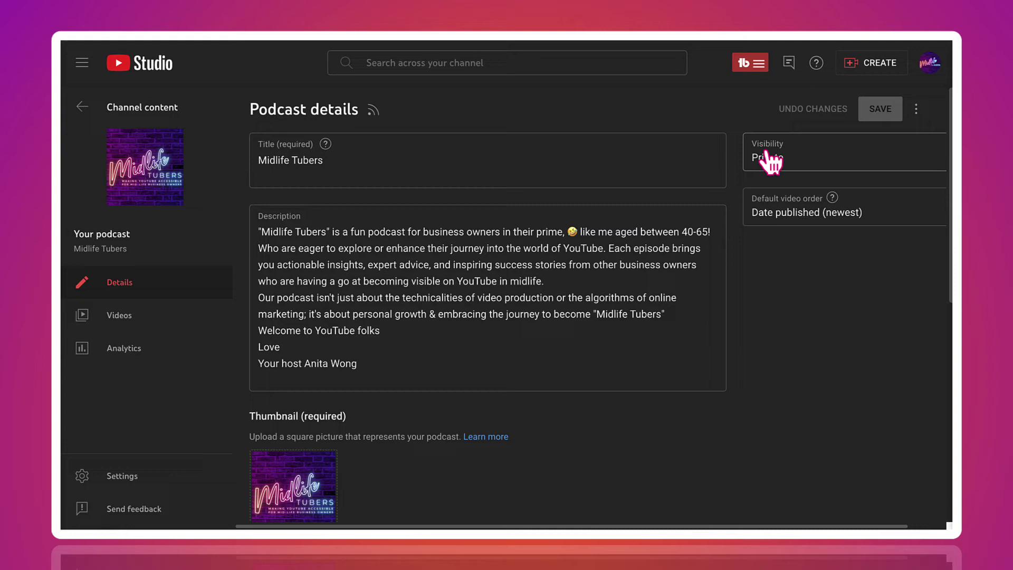
pyautogui.click(777, 157)
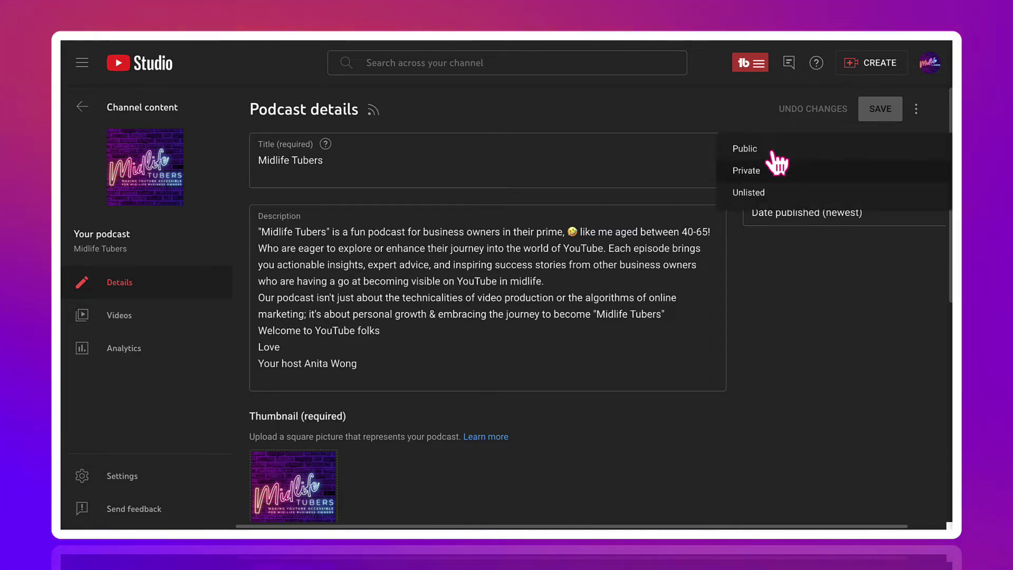
pyautogui.click(771, 152)
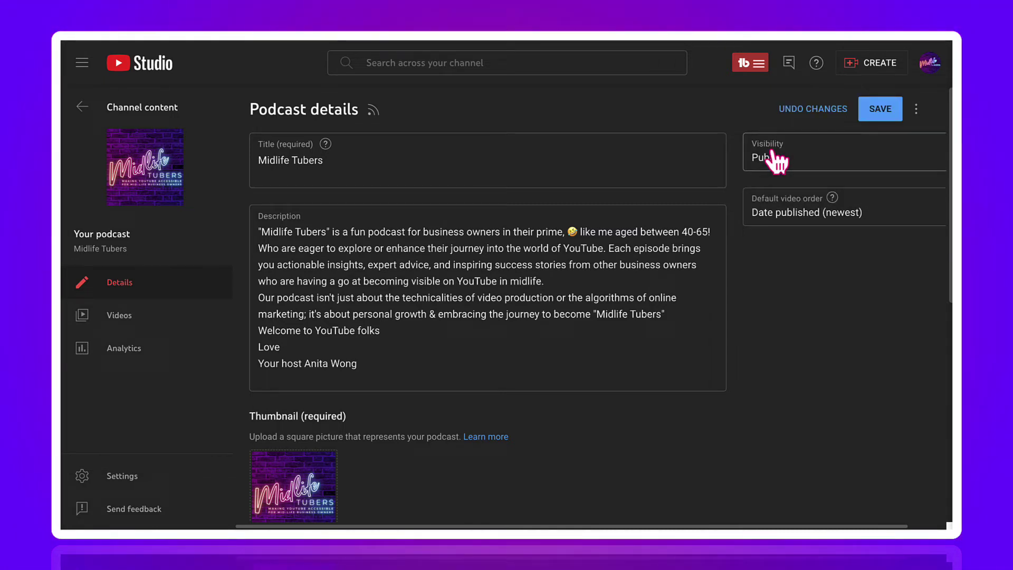
pyautogui.click(879, 111)
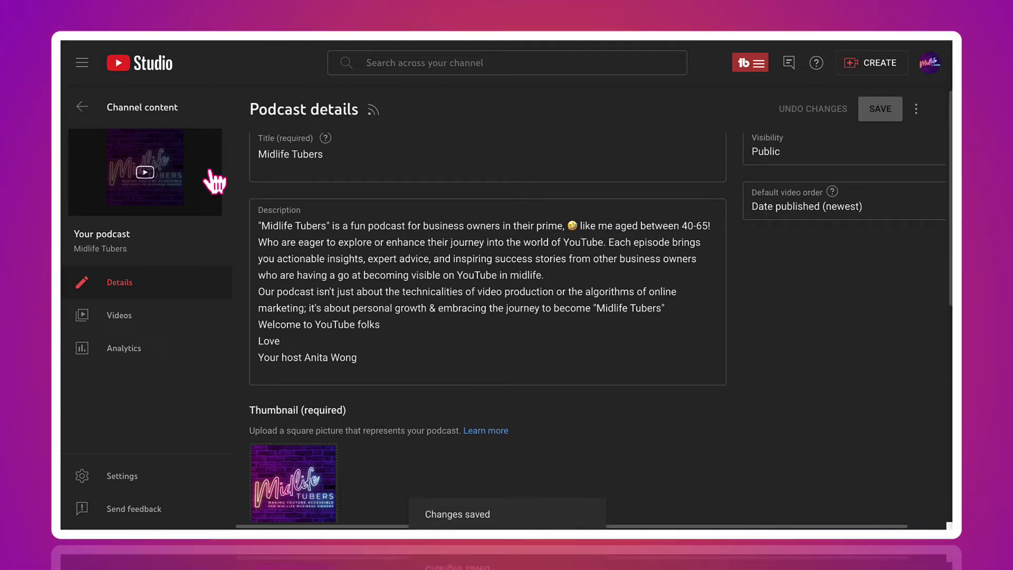
# Make the Jan 1 and Jan 3 podcast episodes Public
pyautogui.click(118, 314)
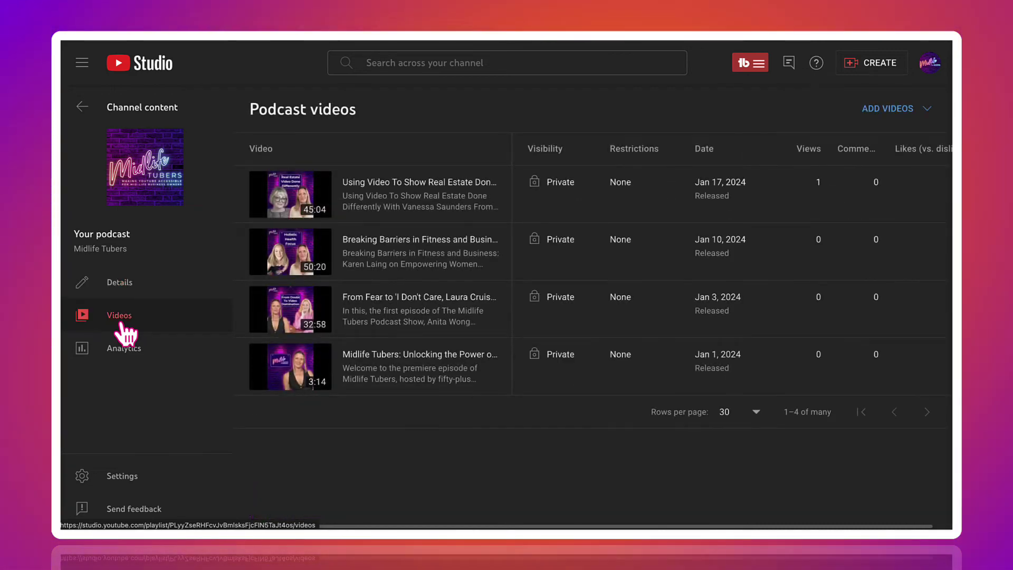
pyautogui.click(566, 356)
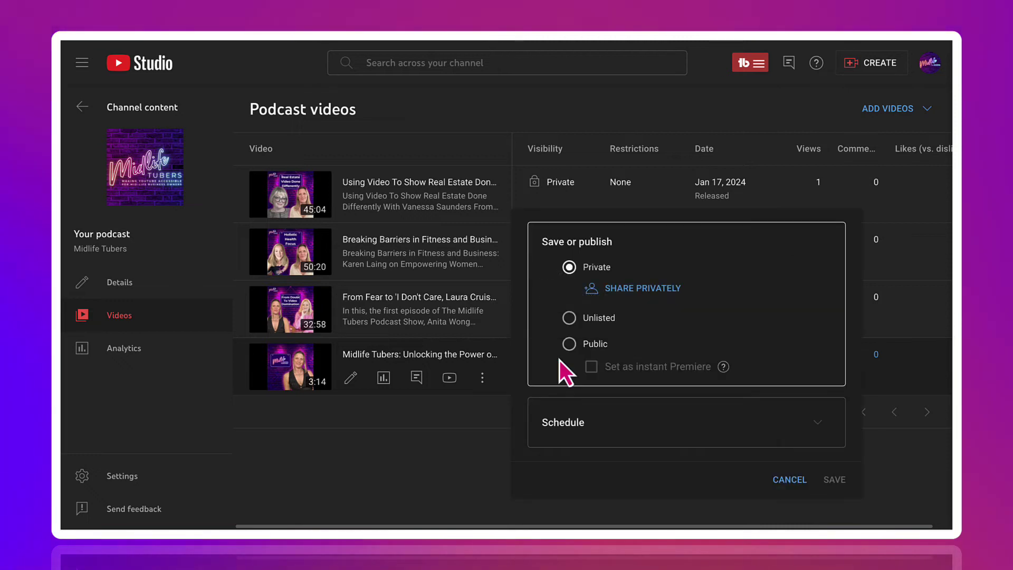
pyautogui.click(569, 343)
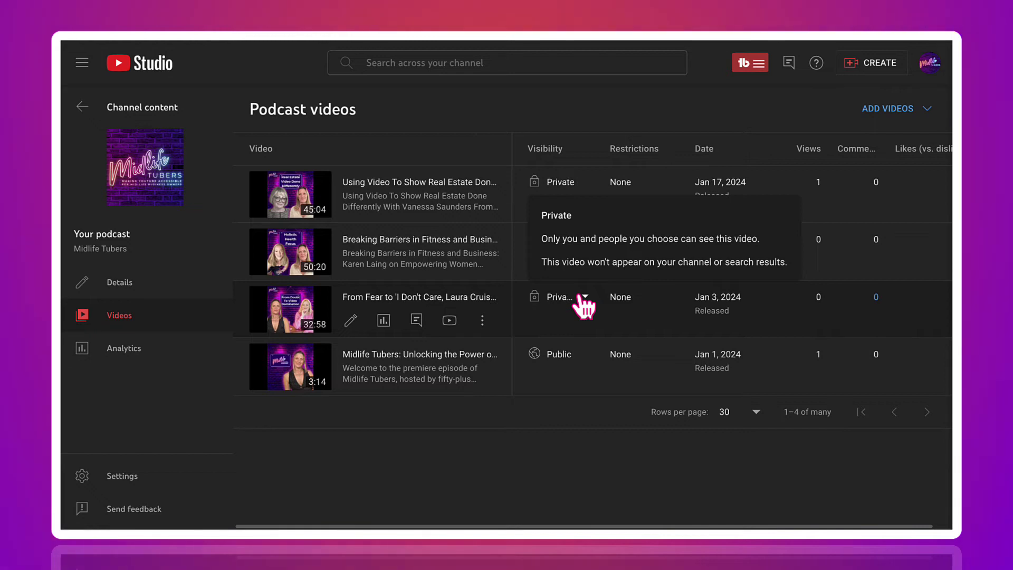
pyautogui.click(583, 298)
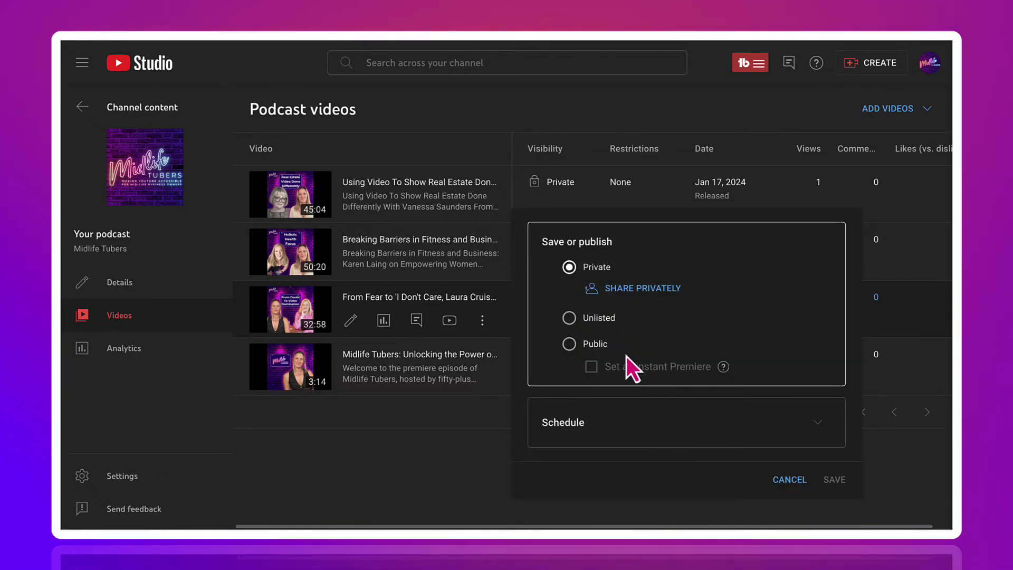
pyautogui.click(594, 343)
pyautogui.click(827, 480)
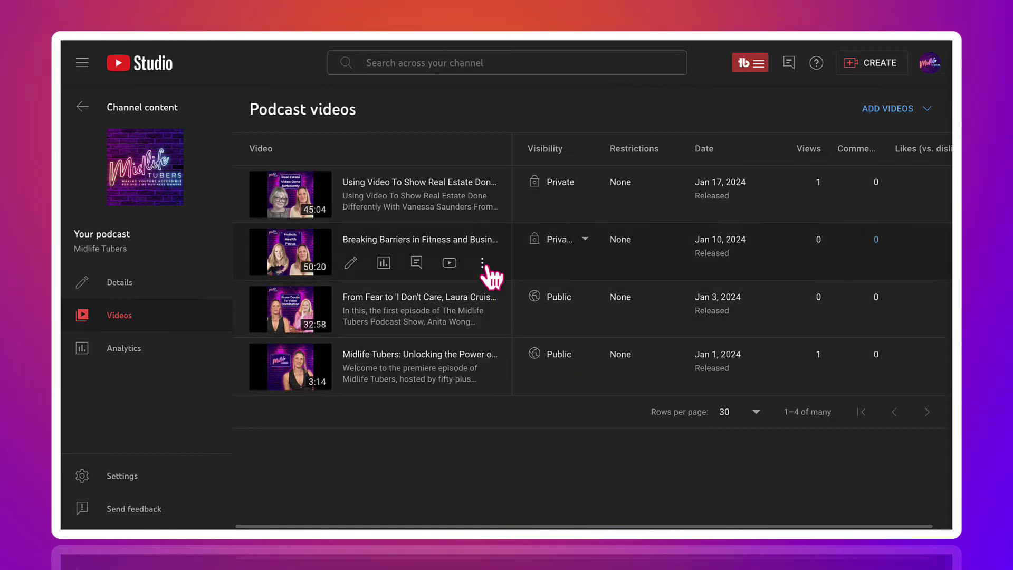
# Publish the Jan 10 and Jan 17 episodes with Public visibility
pyautogui.click(558, 240)
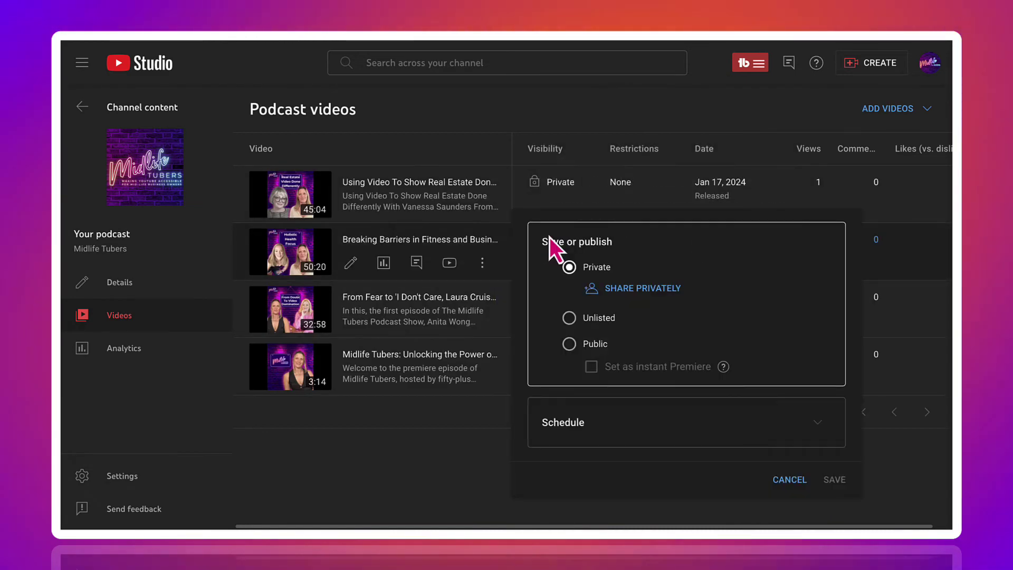
pyautogui.click(569, 333)
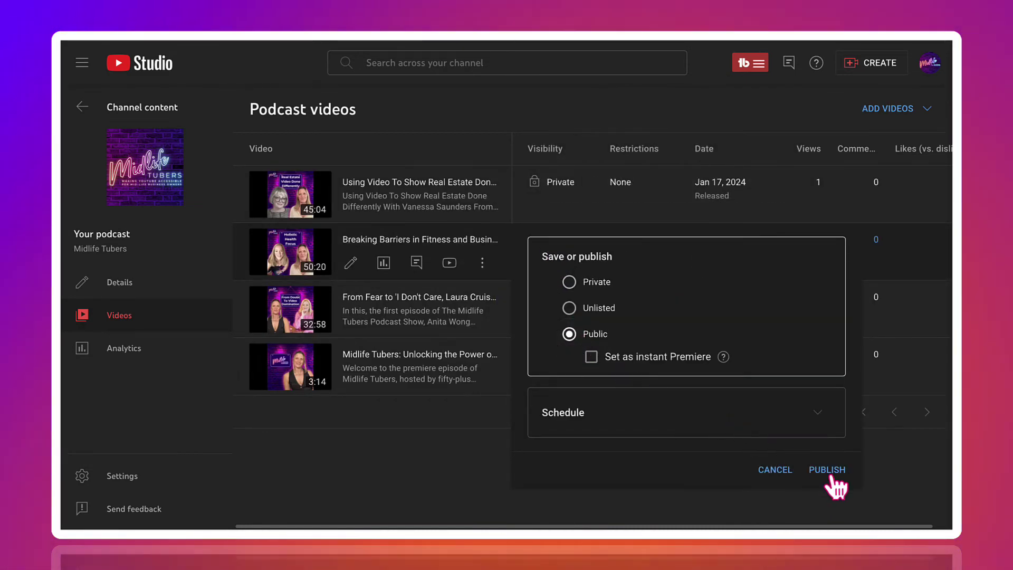
pyautogui.click(827, 469)
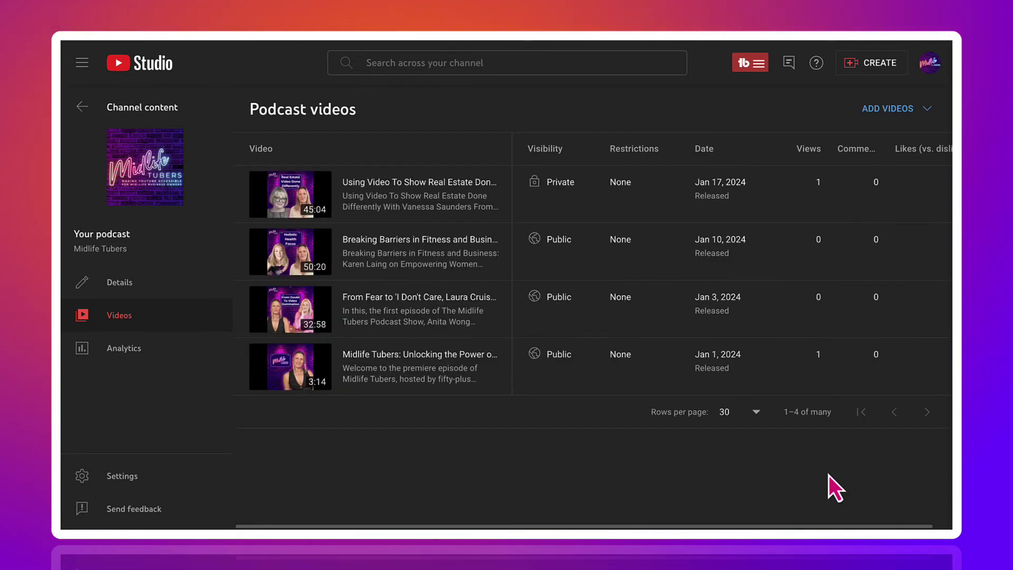
pyautogui.click(558, 182)
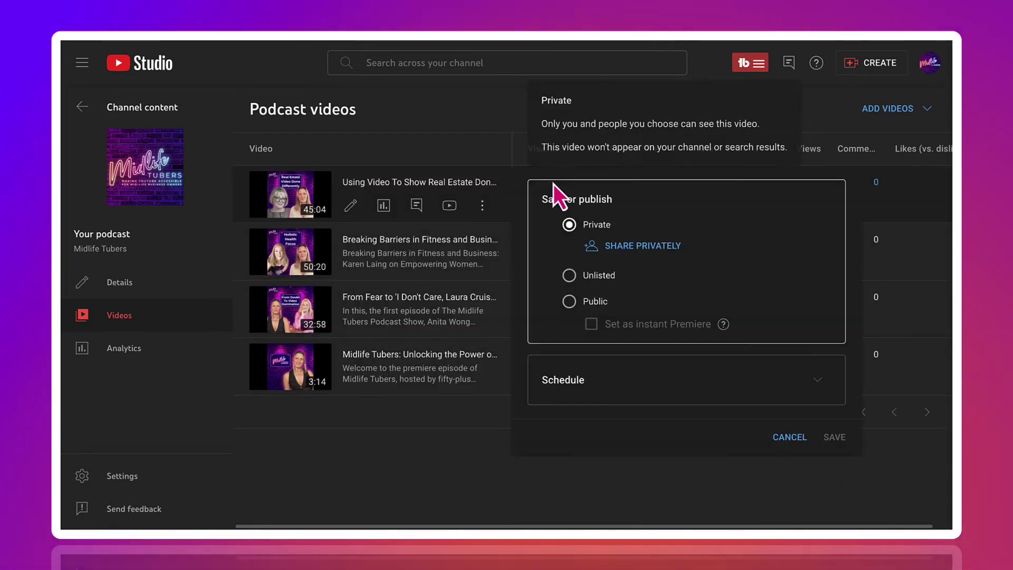
pyautogui.click(569, 302)
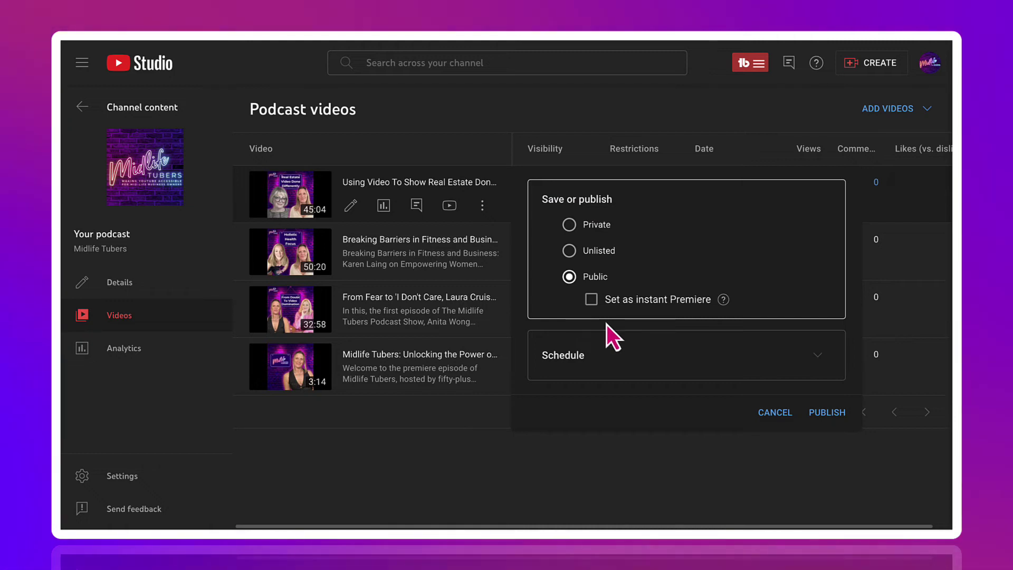
pyautogui.click(826, 412)
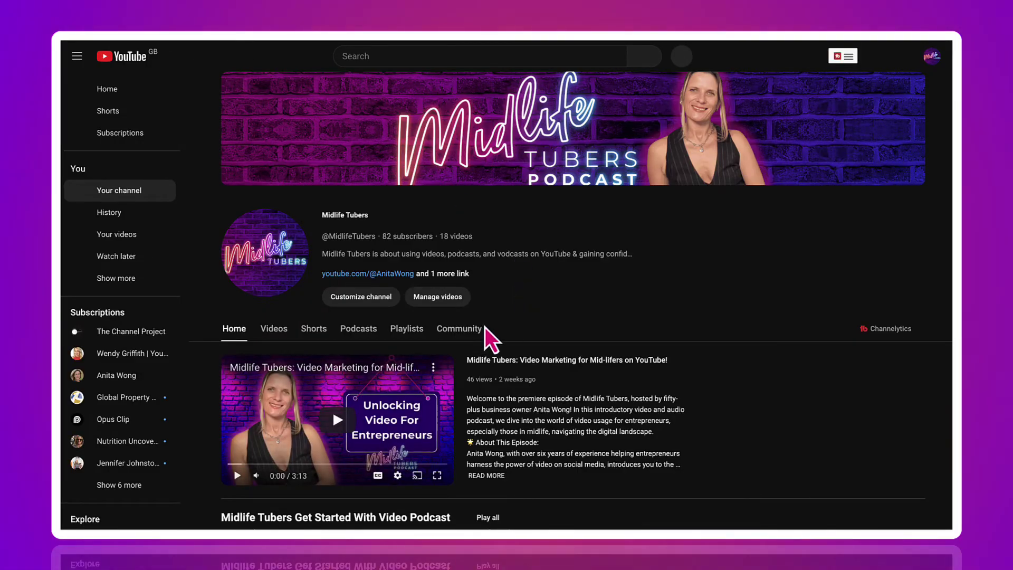
# Play the Midlife Tubers podcast from the channel's Podcasts tab, then pause it
pyautogui.click(359, 329)
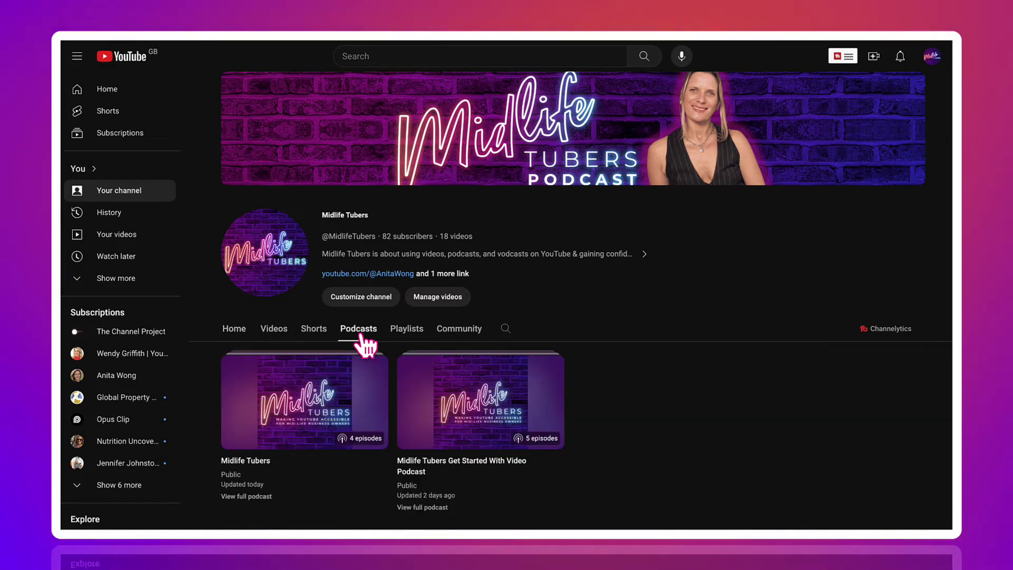
pyautogui.scroll(-2, 366, 345)
pyautogui.moveTo(304, 323)
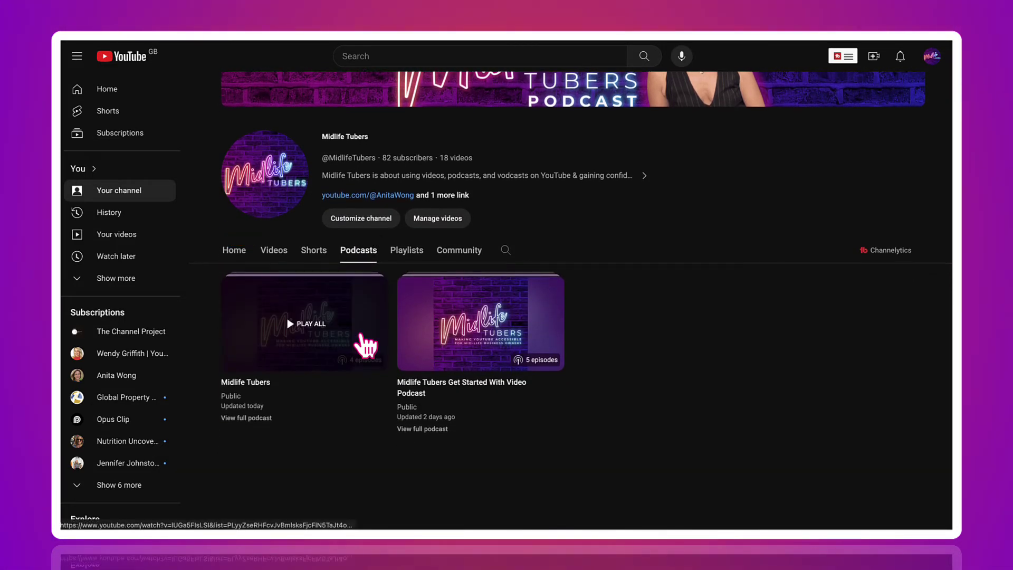
pyautogui.click(268, 395)
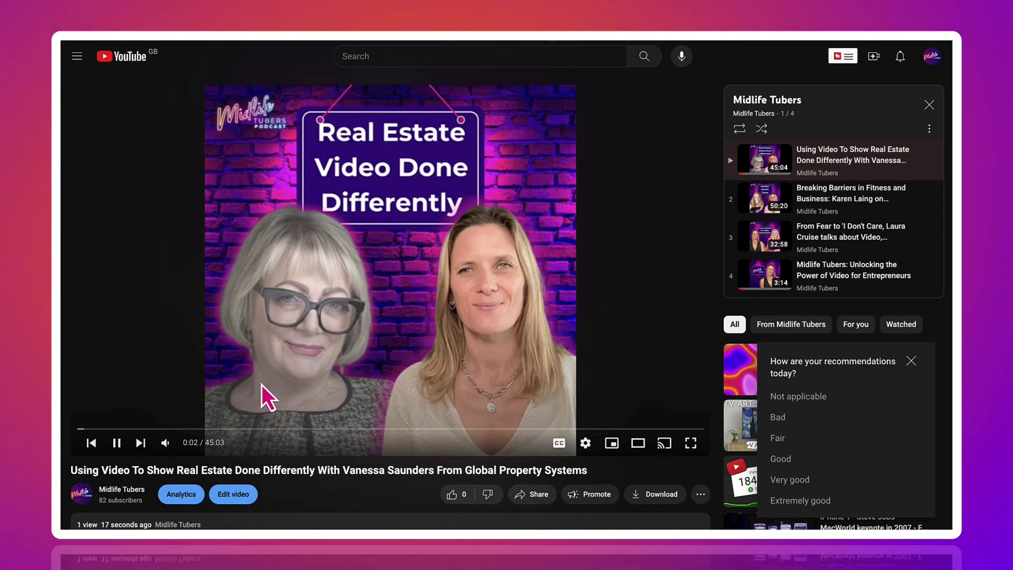
pyautogui.click(263, 384)
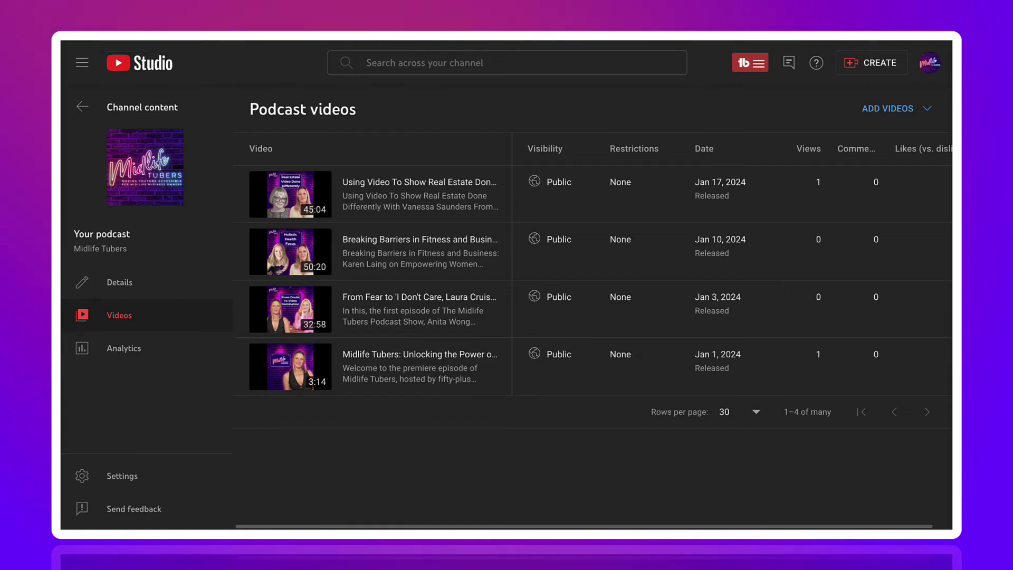
# Change the podcast's Details title to 'Audio Only Midlife Tubers Podcast' and save
pyautogui.click(89, 285)
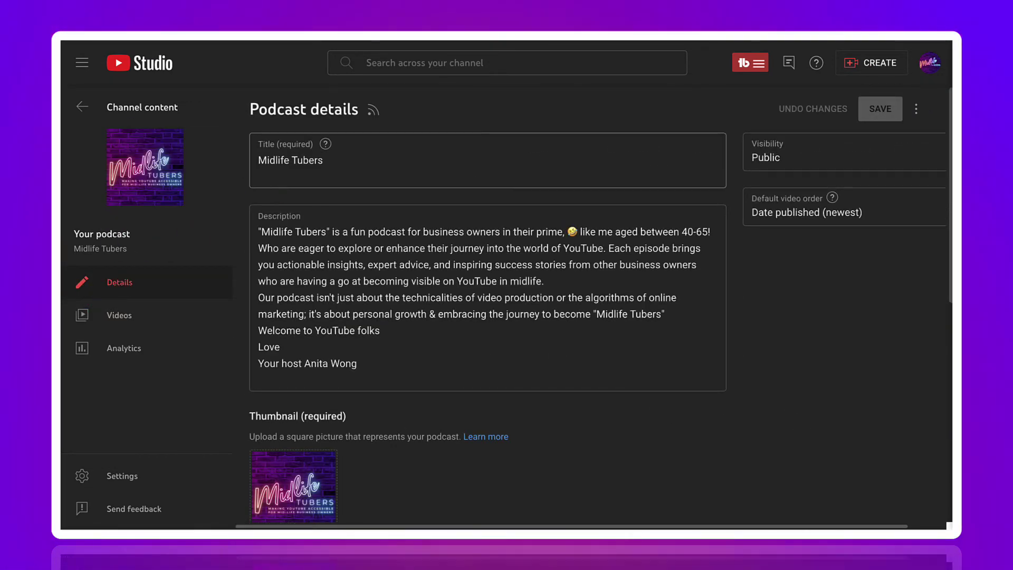
pyautogui.click(258, 160)
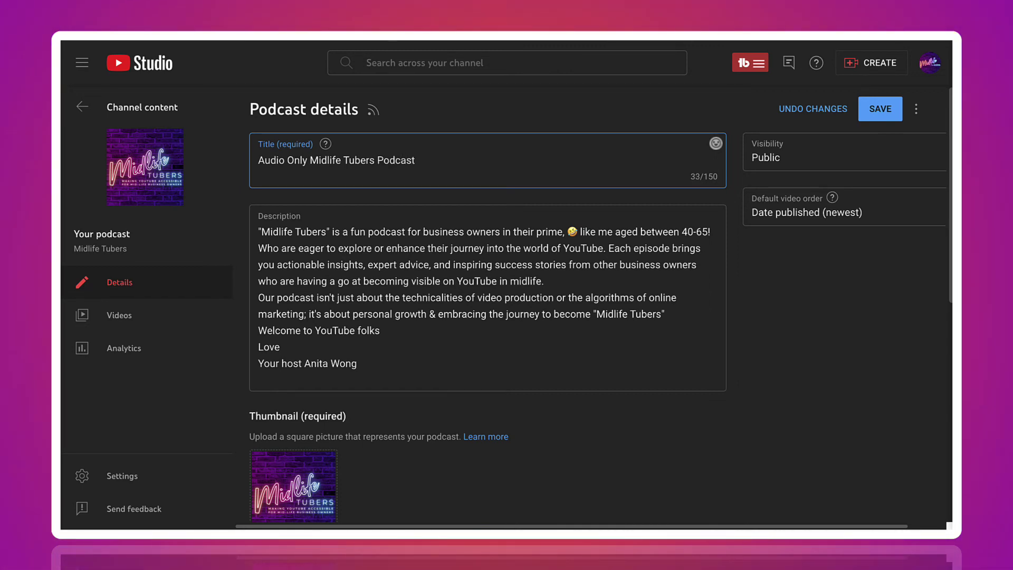
pyautogui.click(874, 111)
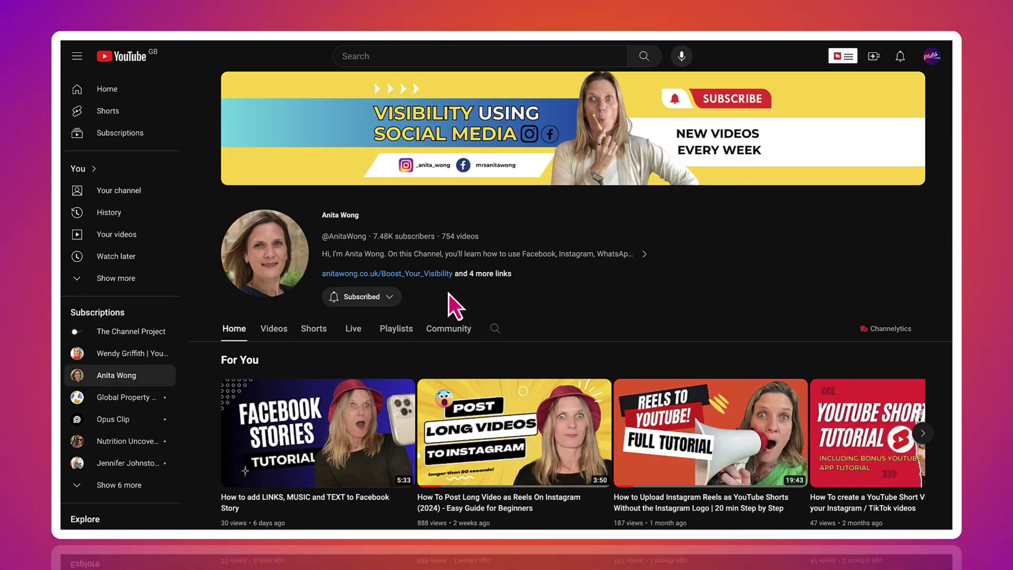
pyautogui.scroll(-3, 449, 294)
pyautogui.scroll(-3, 449, 294)
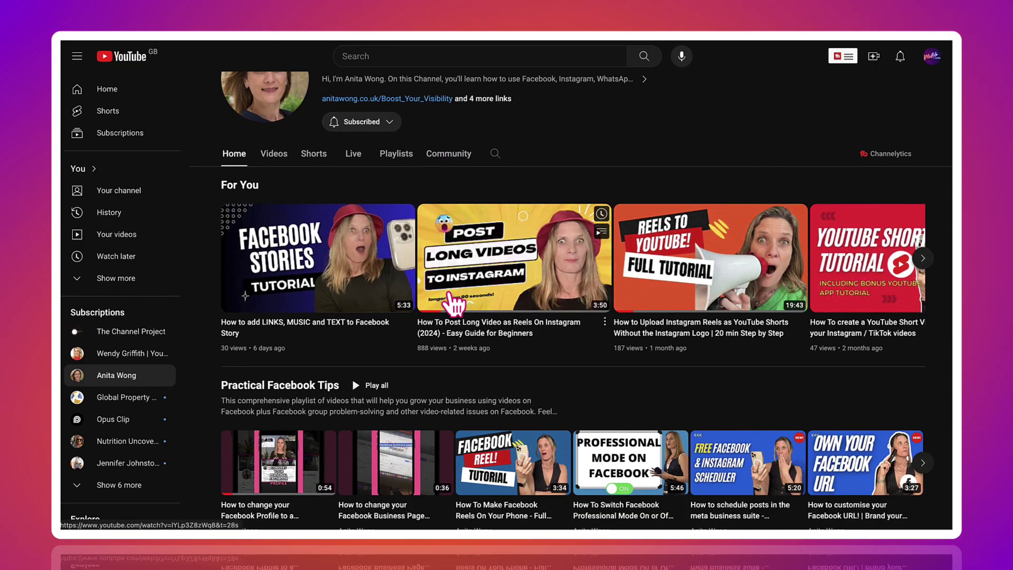
pyautogui.scroll(-3, 449, 294)
pyautogui.scroll(-2, 449, 294)
pyautogui.scroll(-3, 449, 294)
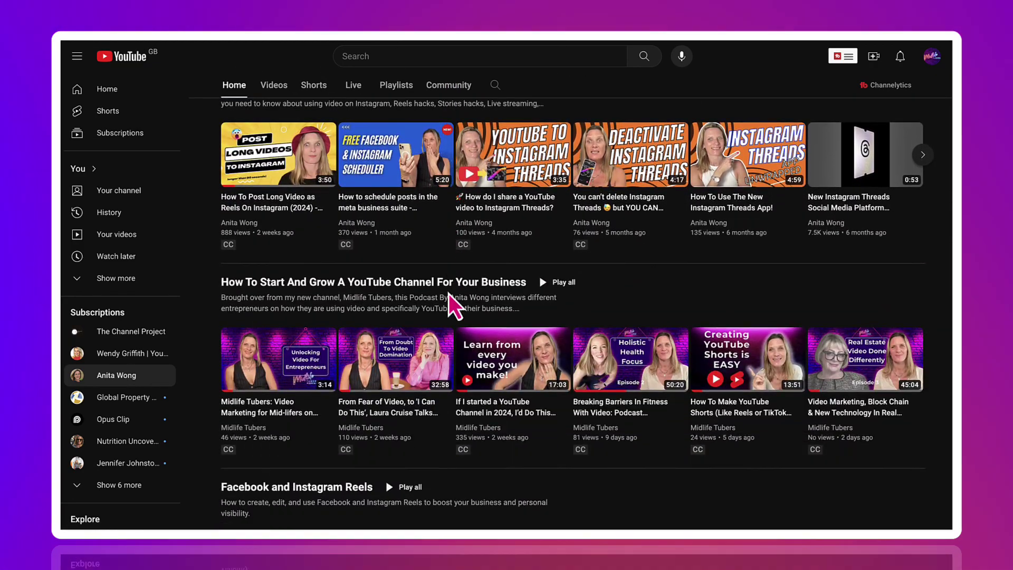
pyautogui.scroll(-3, 449, 294)
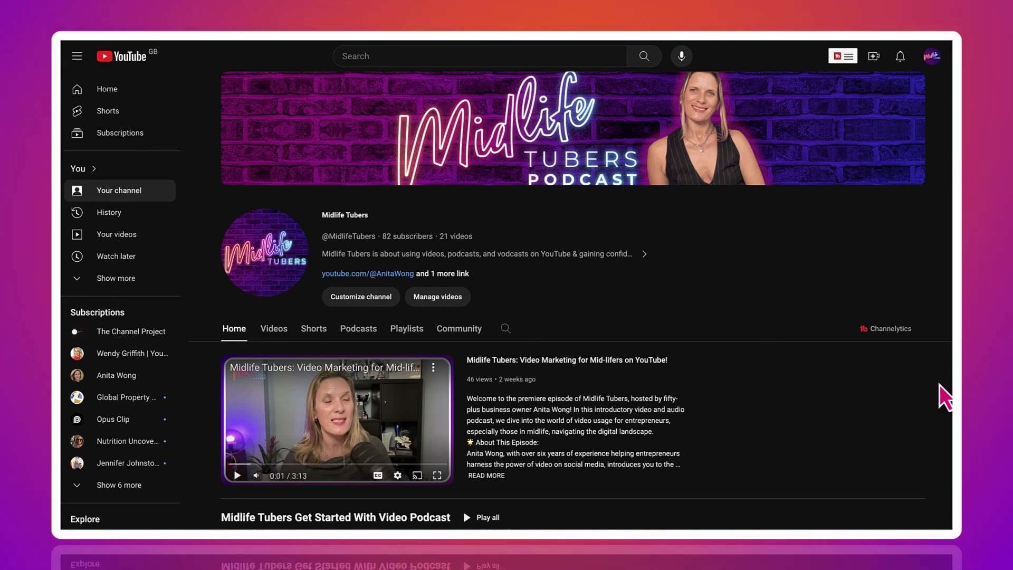
pyautogui.scroll(-1, 939, 385)
pyautogui.scroll(-2, 940, 385)
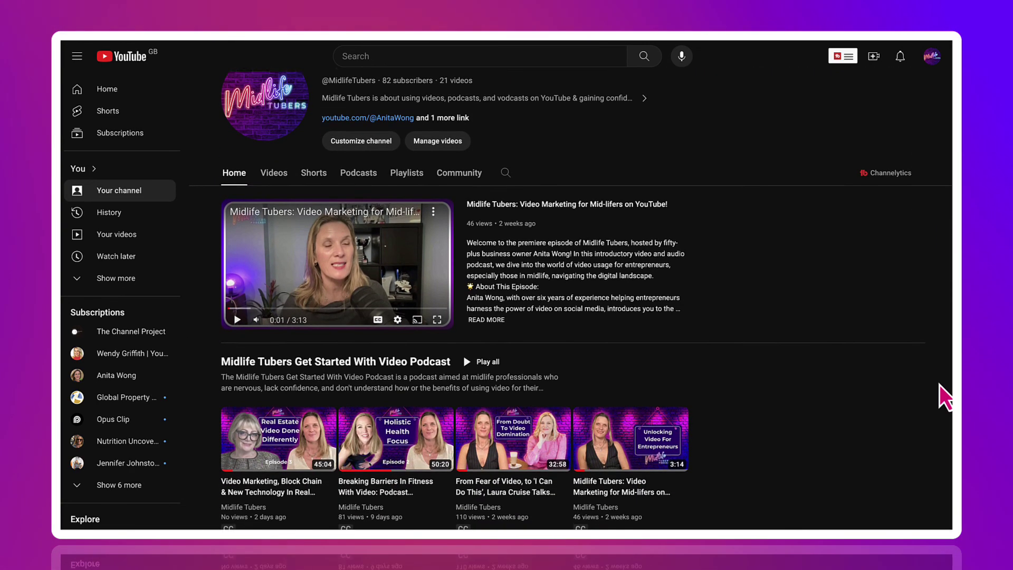
pyautogui.scroll(-2, 939, 385)
pyautogui.scroll(-2, 939, 385)
pyautogui.scroll(-2, 940, 385)
pyautogui.scroll(-2, 940, 384)
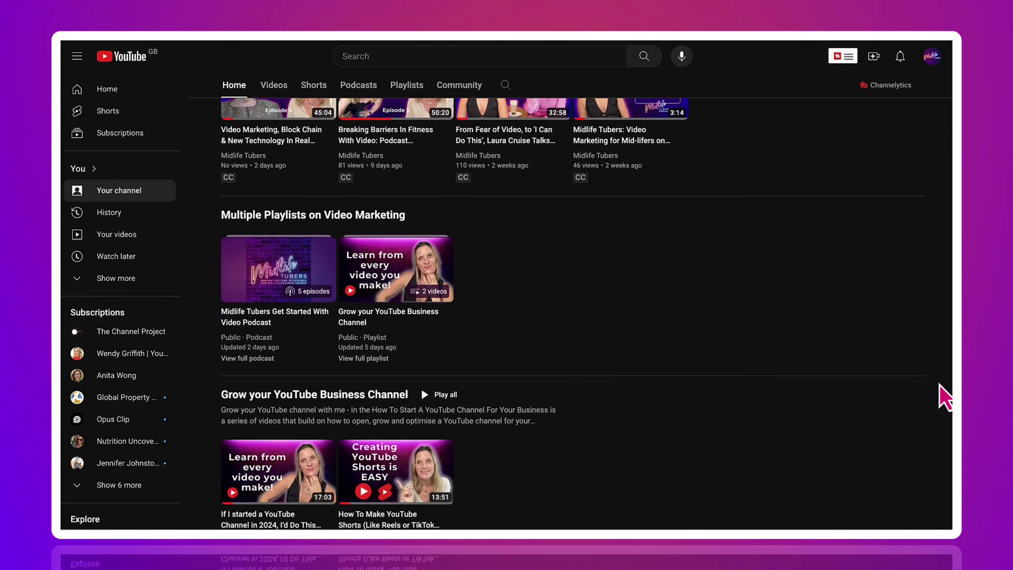
pyautogui.scroll(-2, 940, 385)
pyautogui.scroll(-2, 939, 385)
pyautogui.scroll(-2, 940, 384)
pyautogui.scroll(-2, 940, 385)
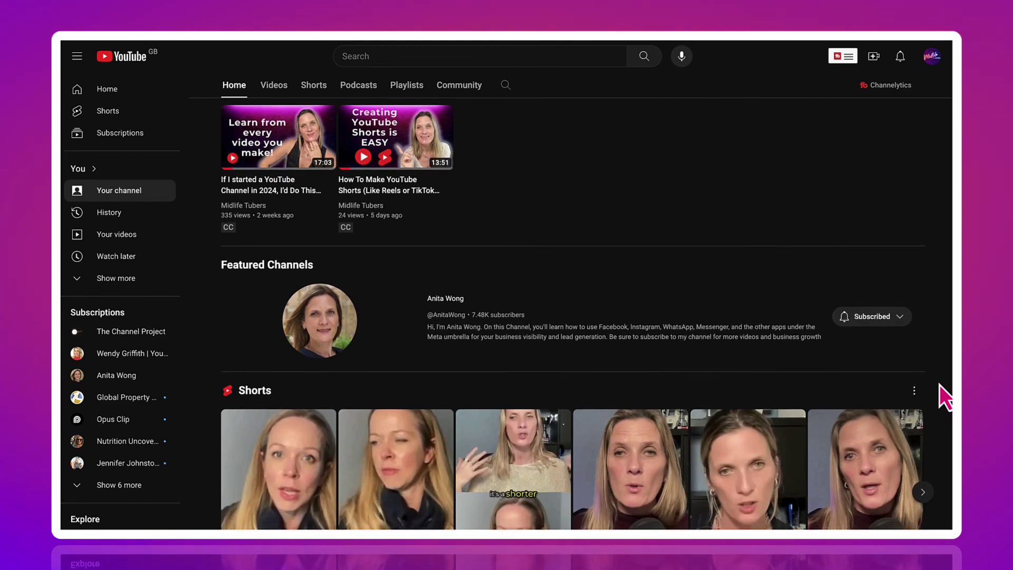